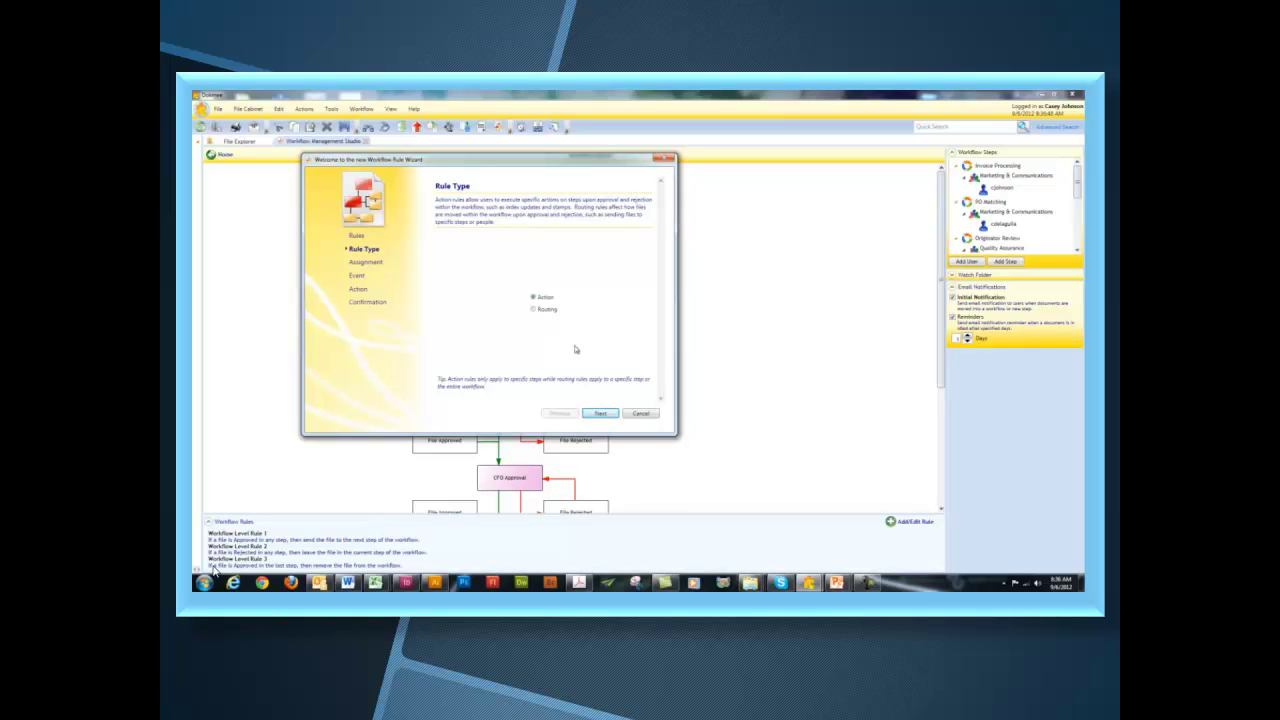
- Define an Action rule for the Manager Approval workflow step that applies when a file is approved
click(600, 414)
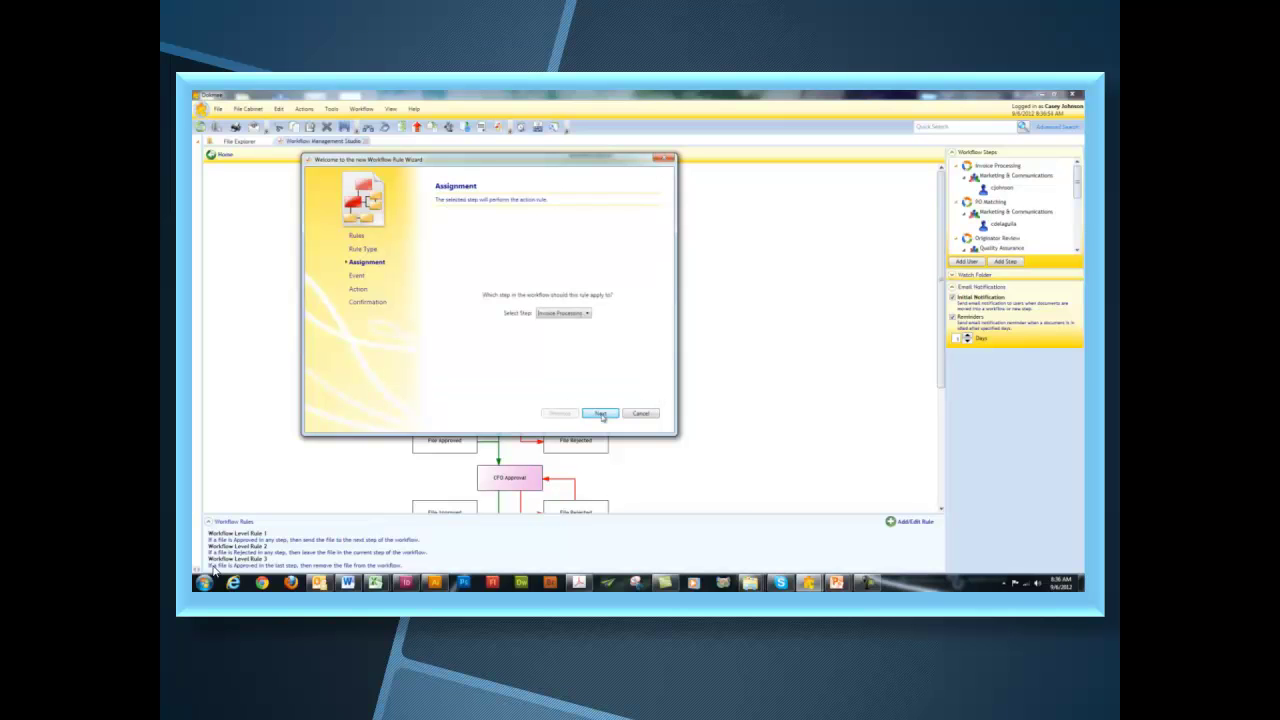
click(589, 314)
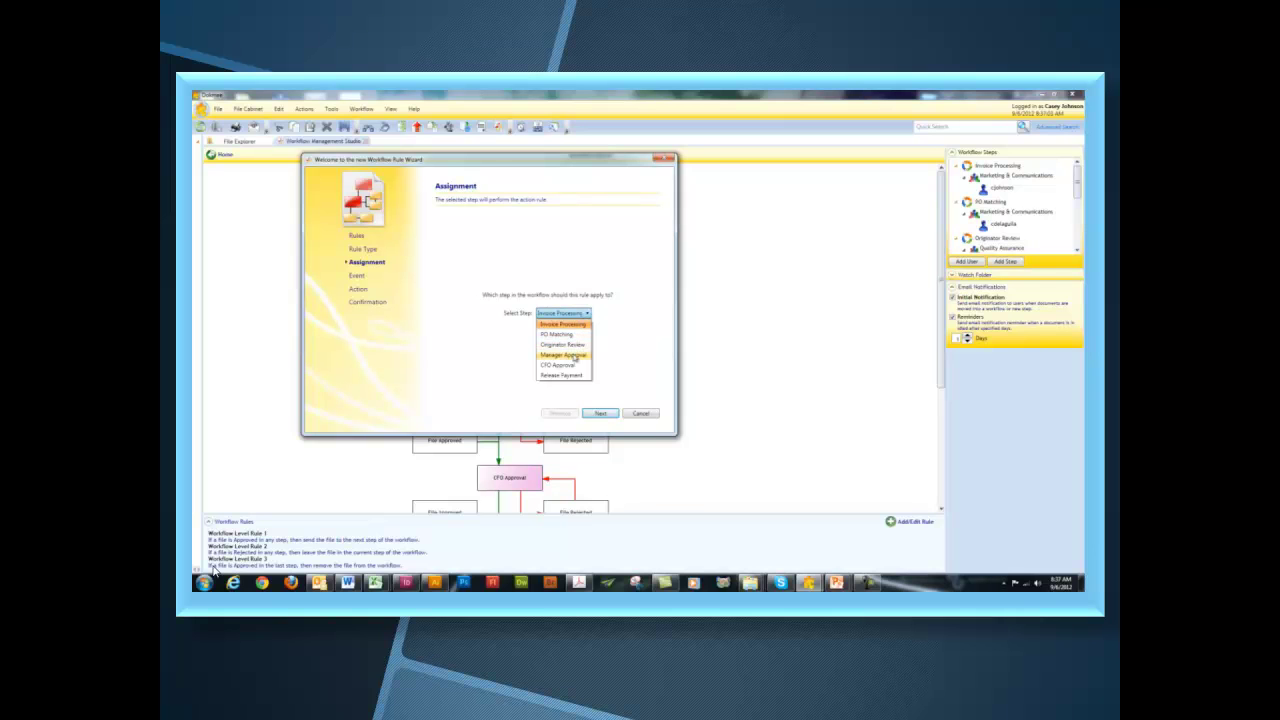
click(575, 356)
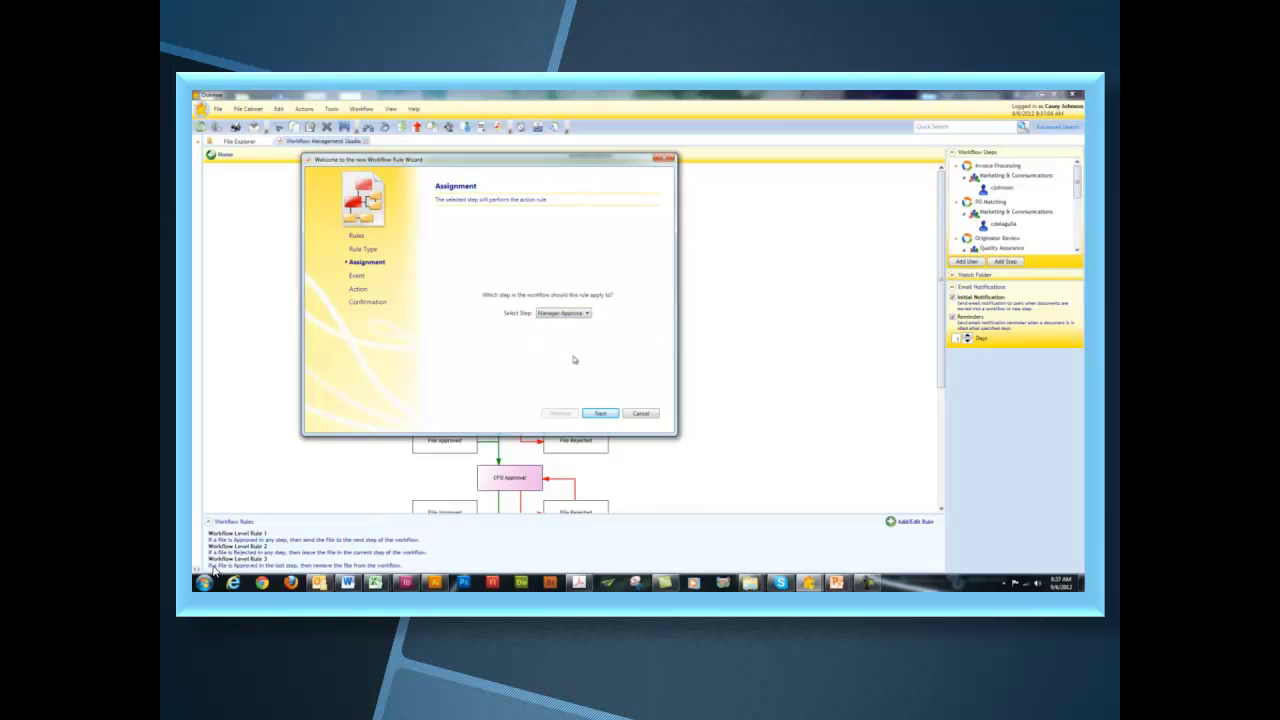
click(603, 413)
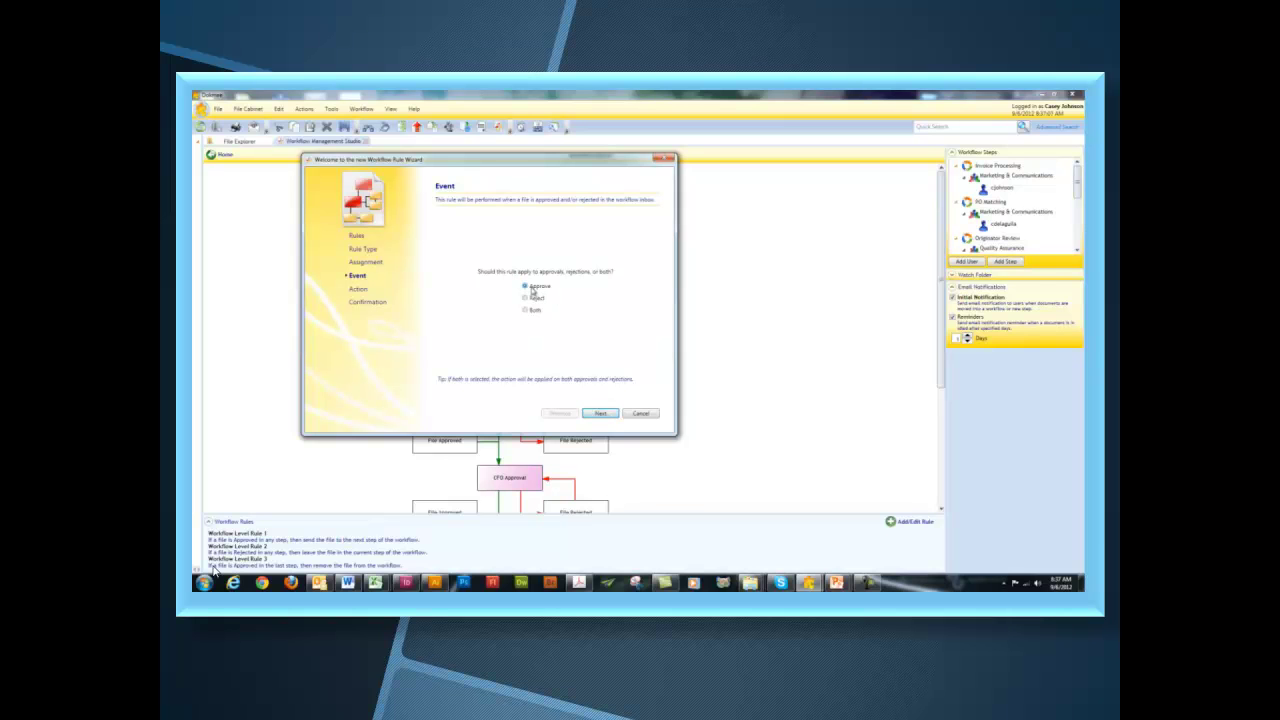
click(596, 416)
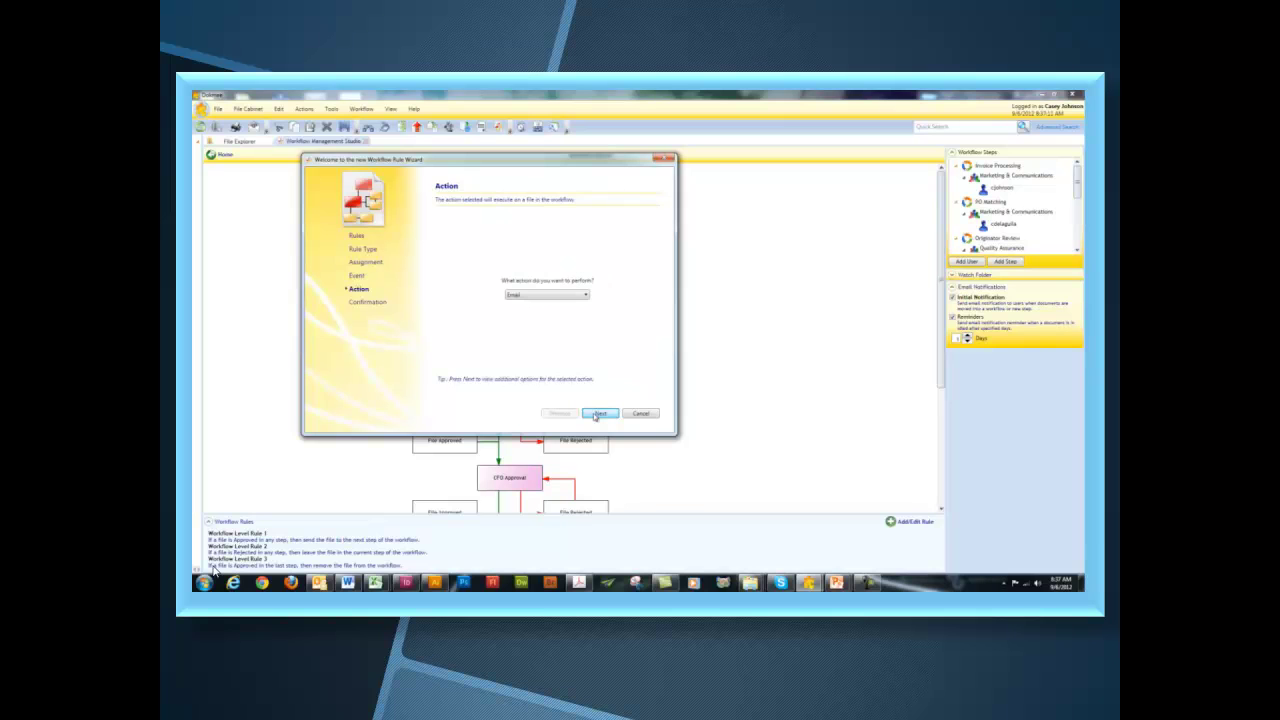
- Examine the additional settings offered by the Email and Update Index rule actions
click(562, 295)
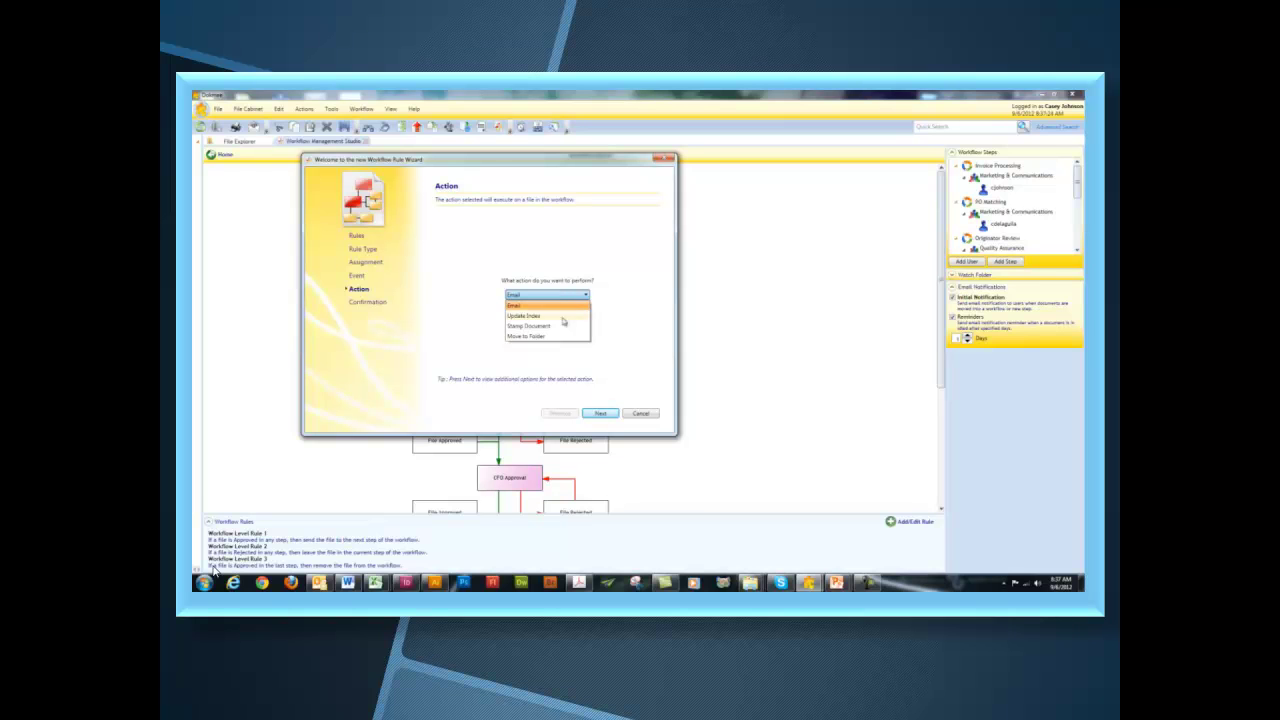
click(546, 305)
click(600, 413)
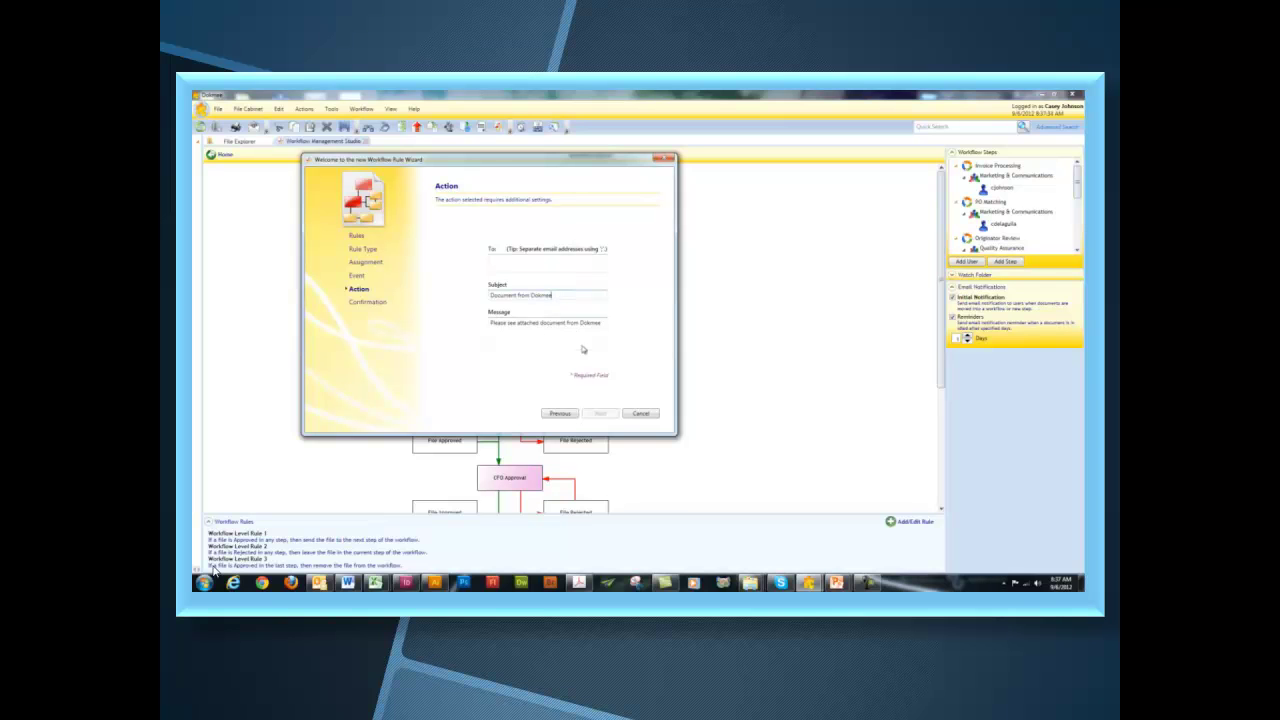
click(563, 412)
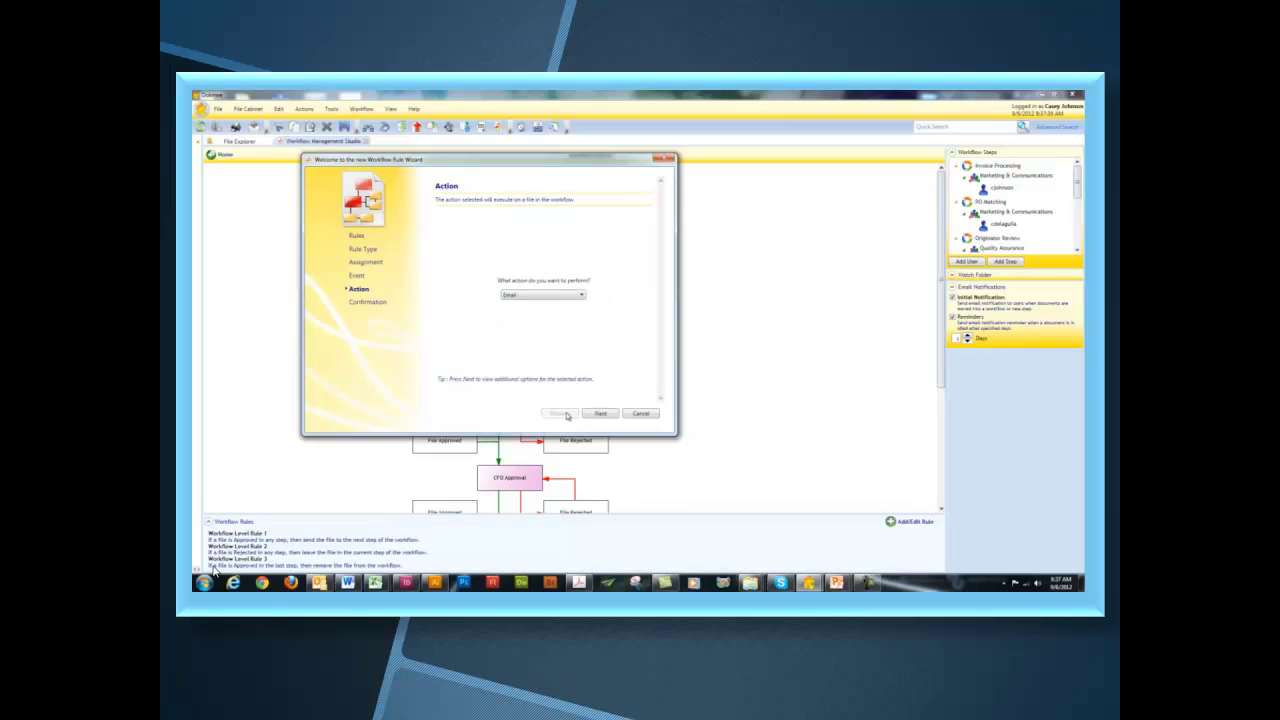
click(563, 296)
click(556, 318)
click(600, 413)
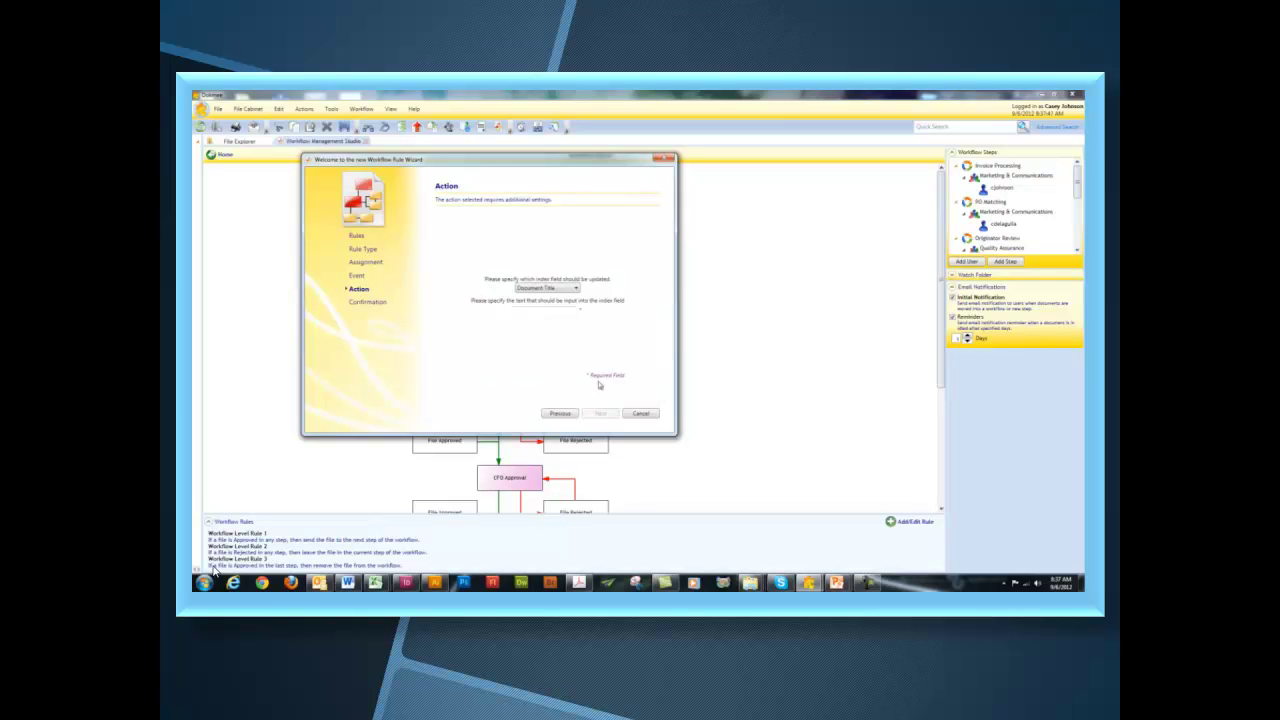
click(576, 289)
click(540, 298)
click(529, 310)
click(560, 413)
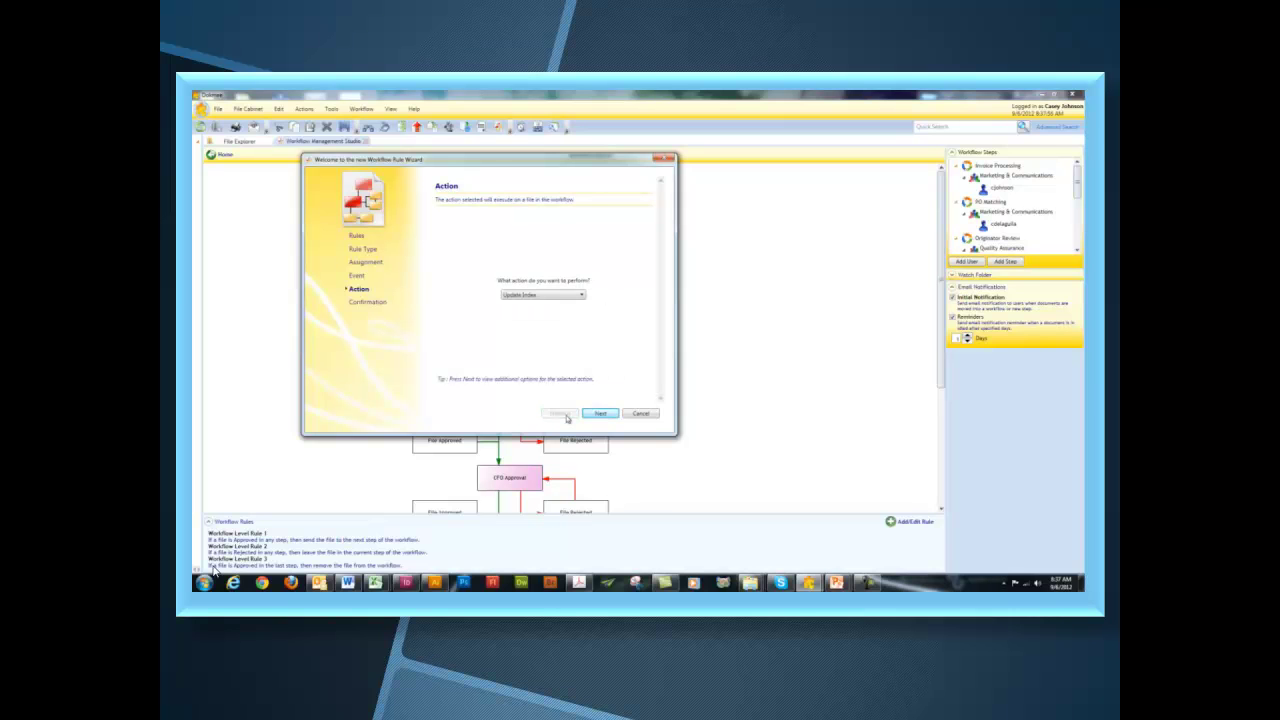
- Set the rule's action to Stamp Document with the APPROVED stamp
click(578, 297)
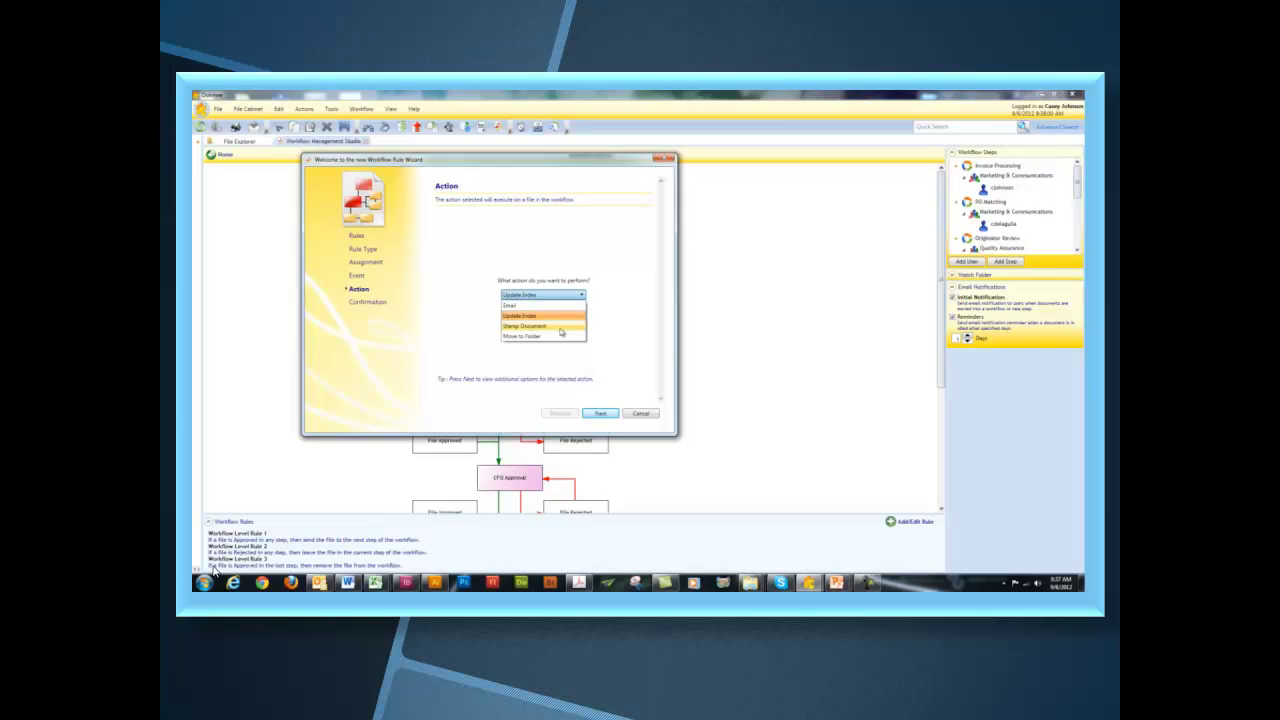
click(562, 330)
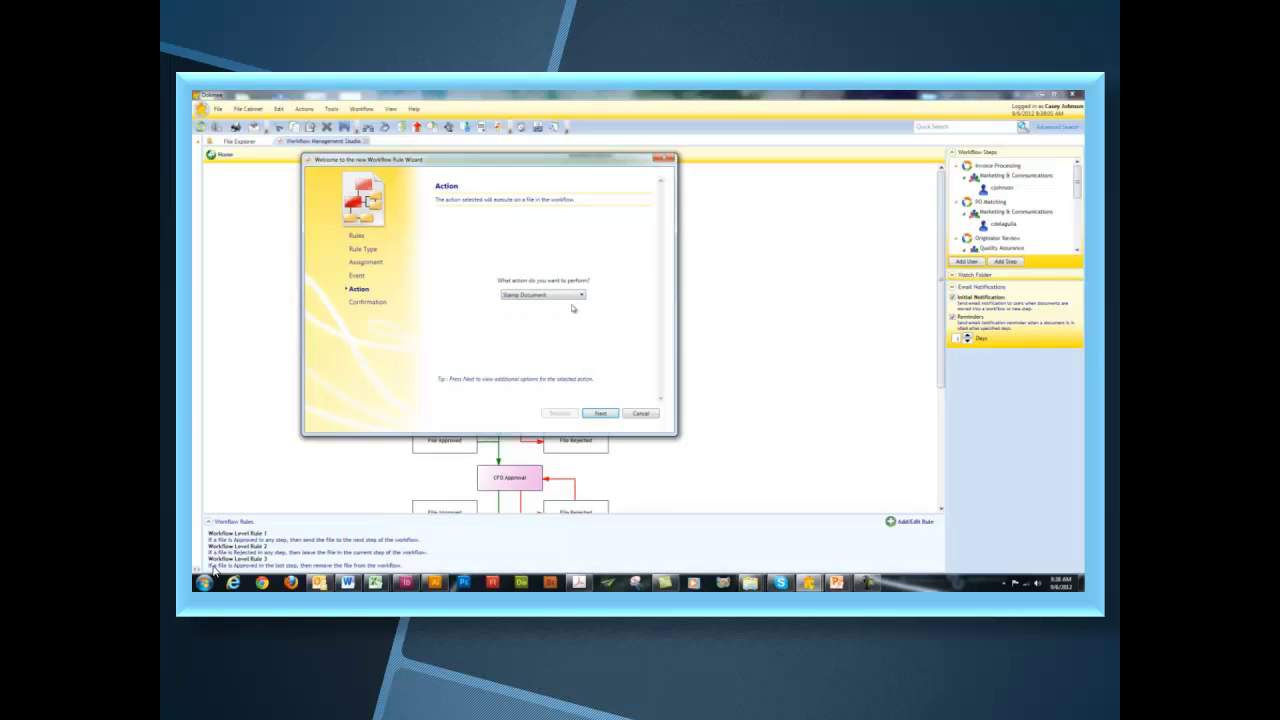
click(601, 413)
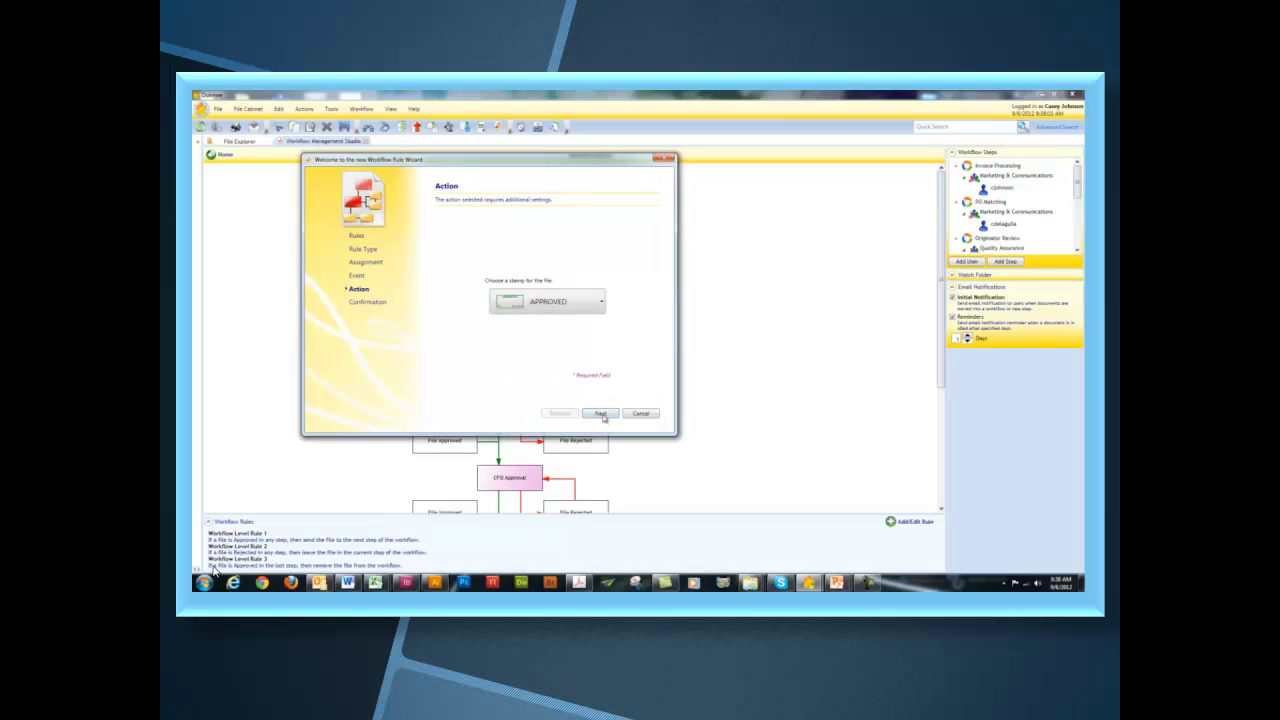
click(599, 310)
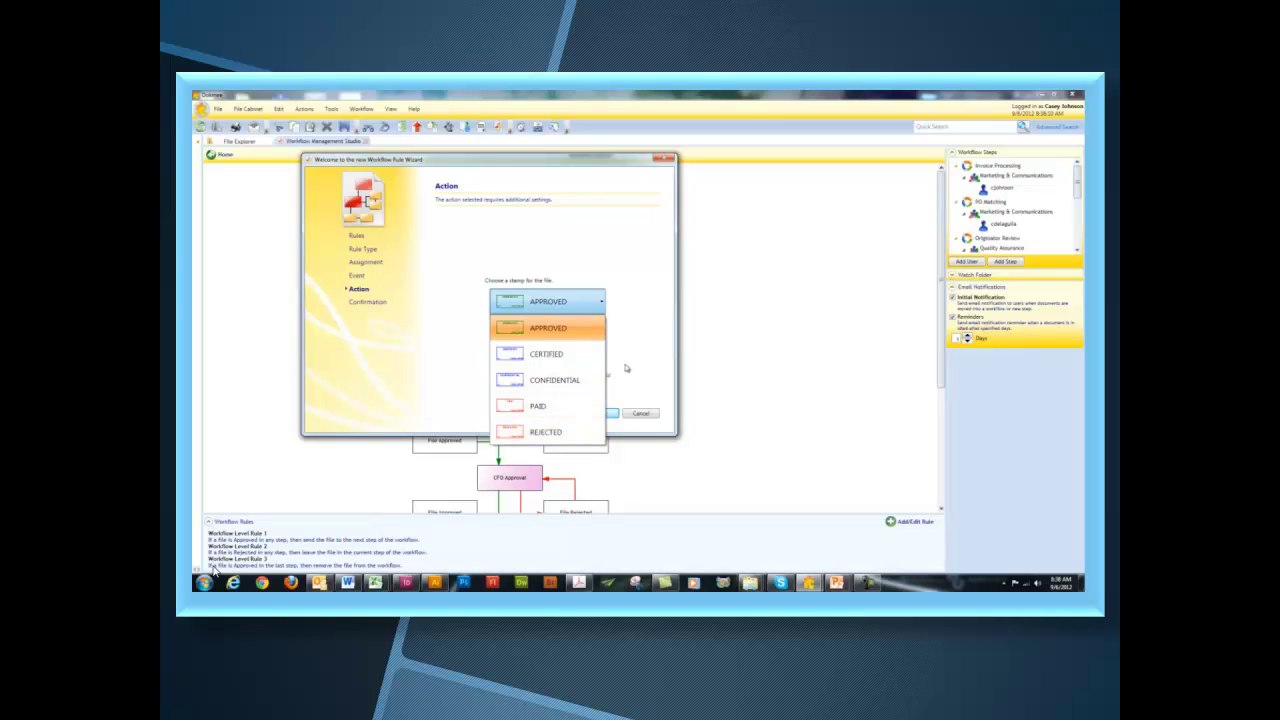
click(561, 336)
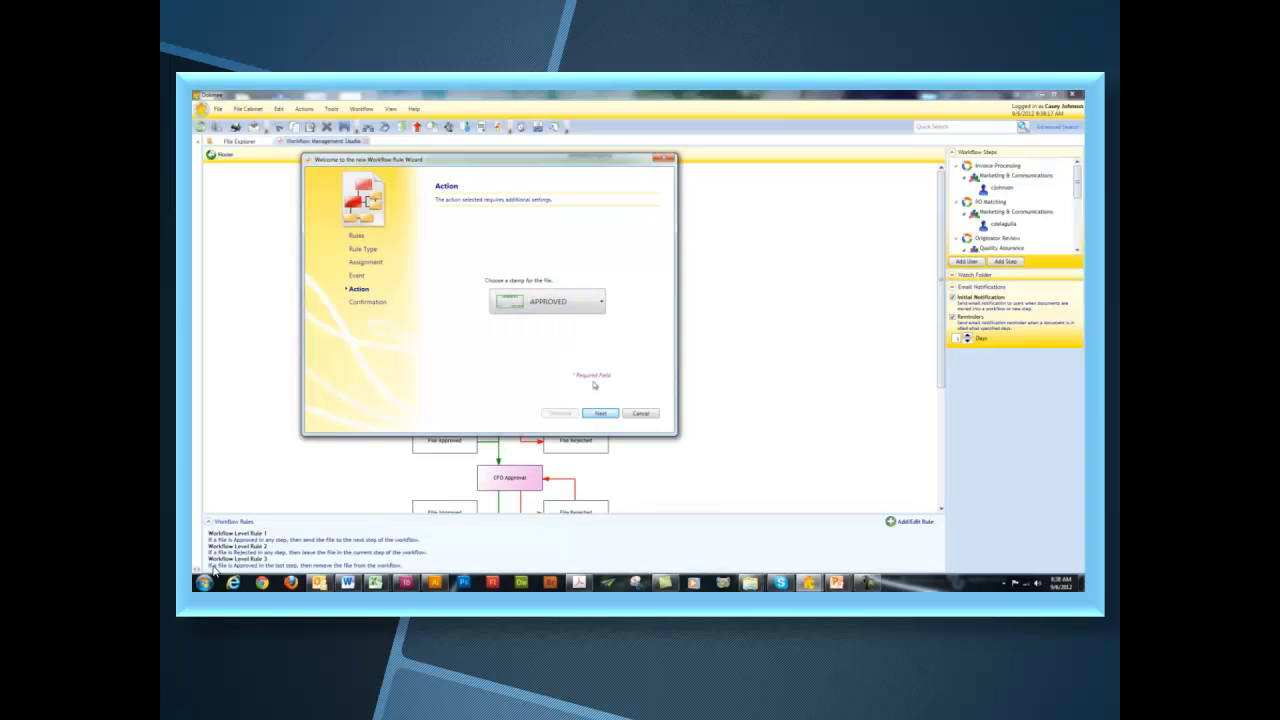
- Confirm the Manager Approval stamp rule's summary, save the rule and finish the wizard
click(600, 413)
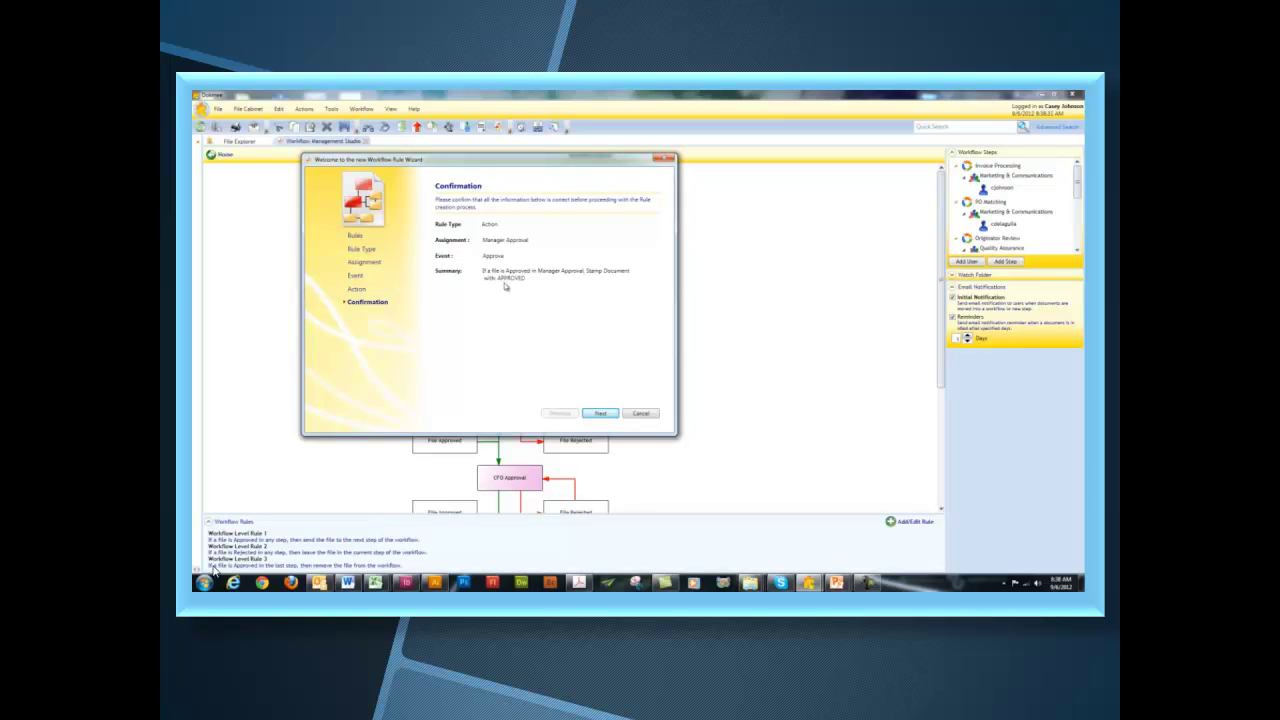
click(600, 414)
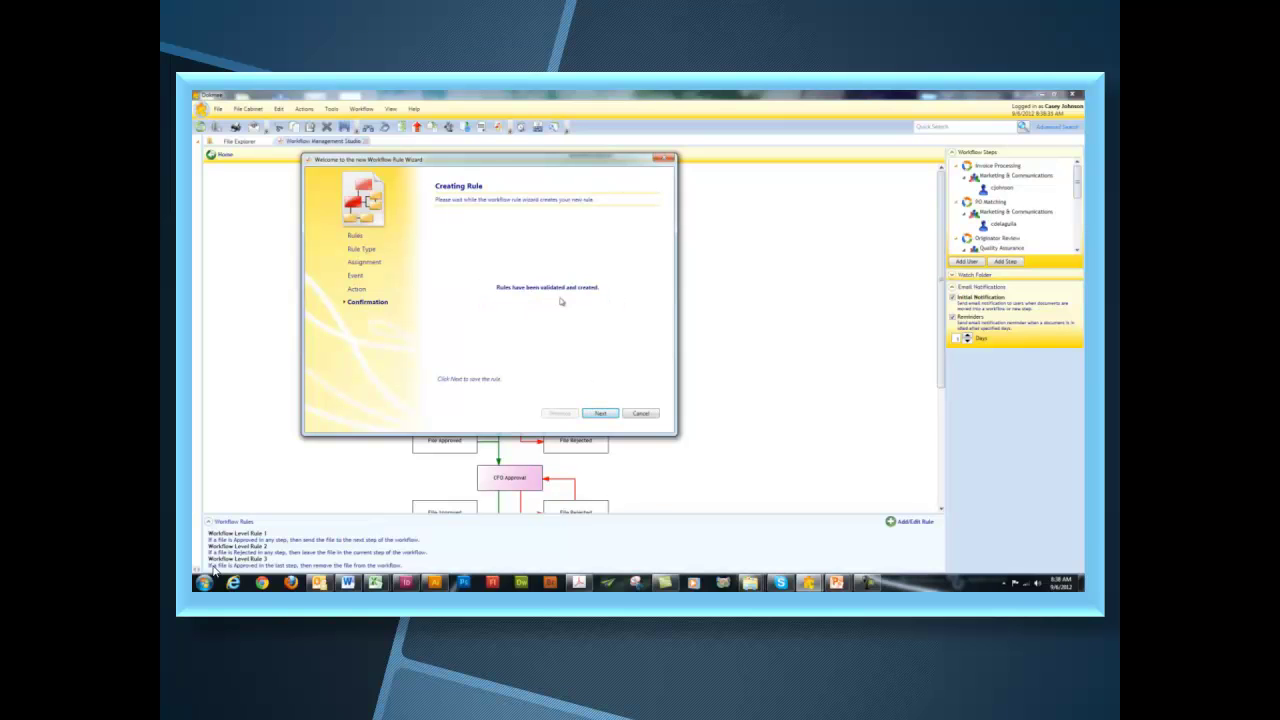
click(600, 413)
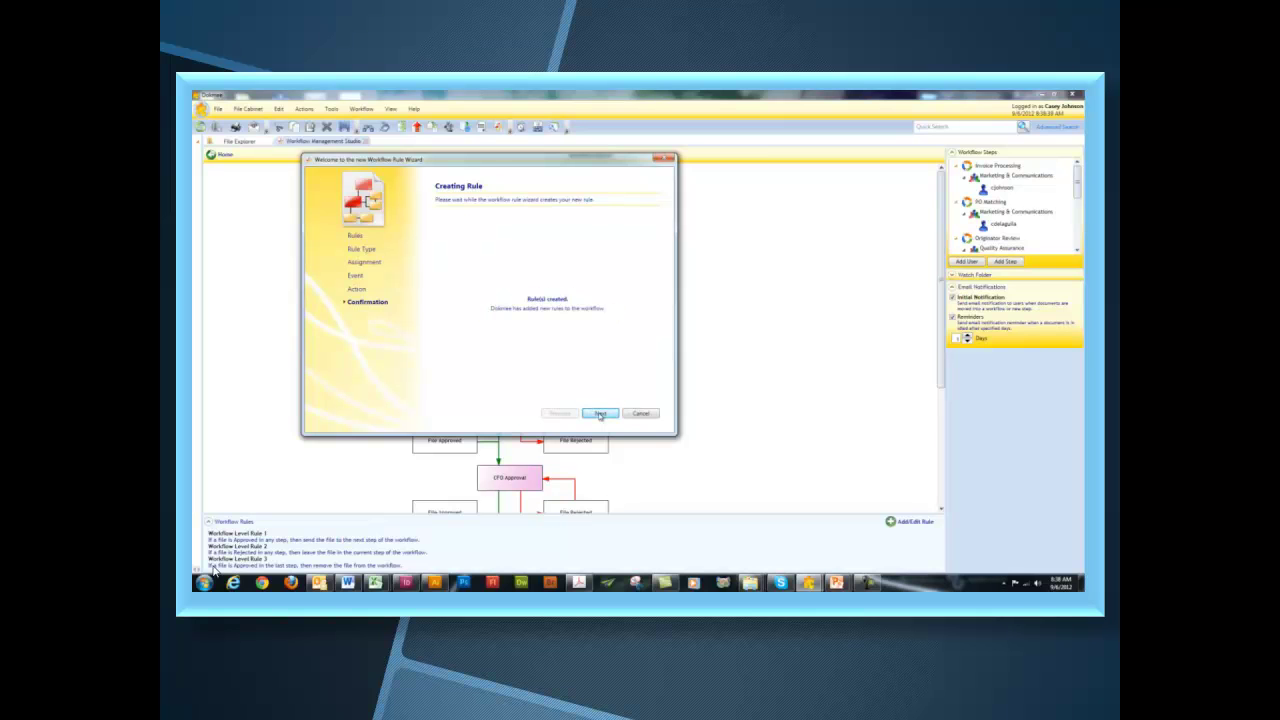
click(600, 414)
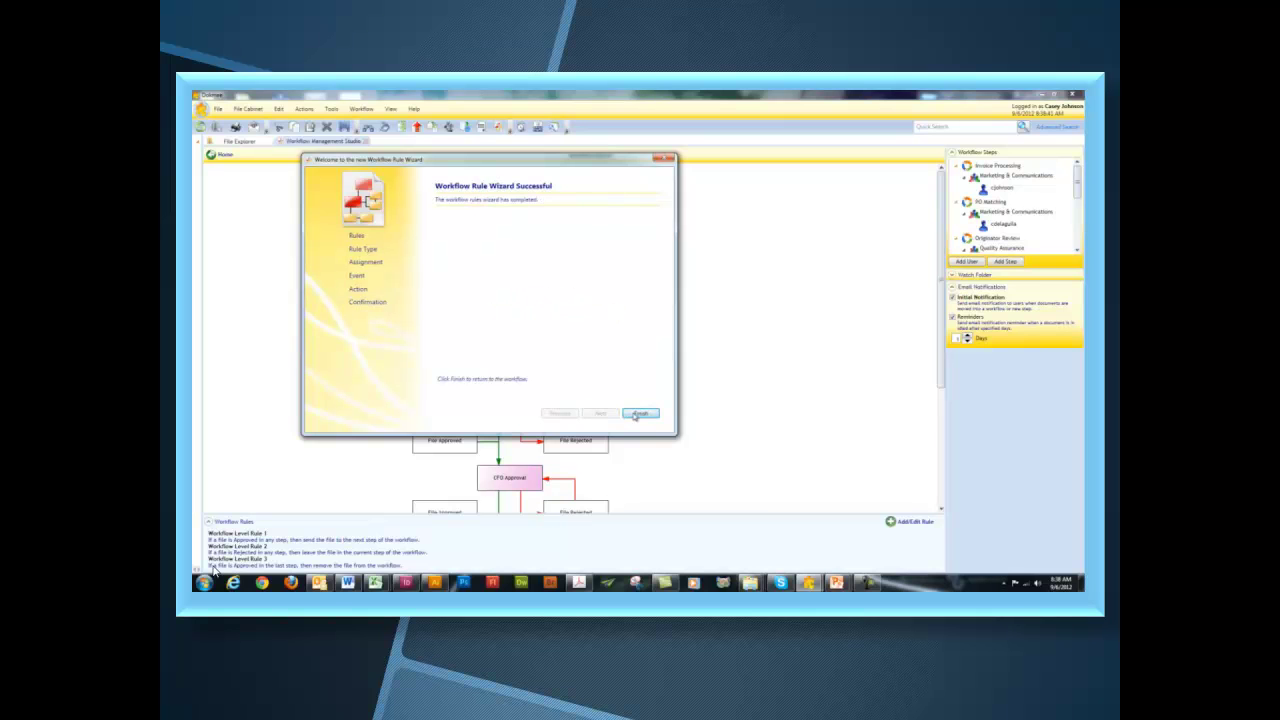
click(636, 414)
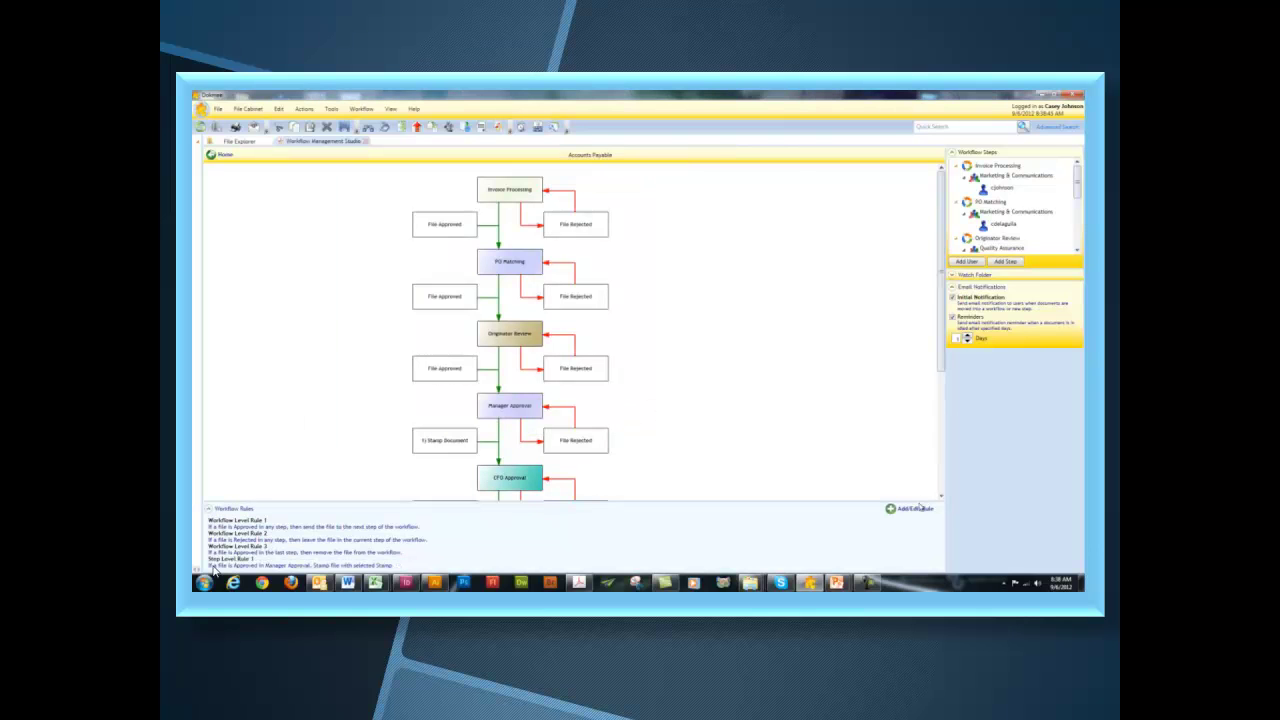
- Start a new Action rule for the Release Payment step that applies when a file is approved
click(918, 509)
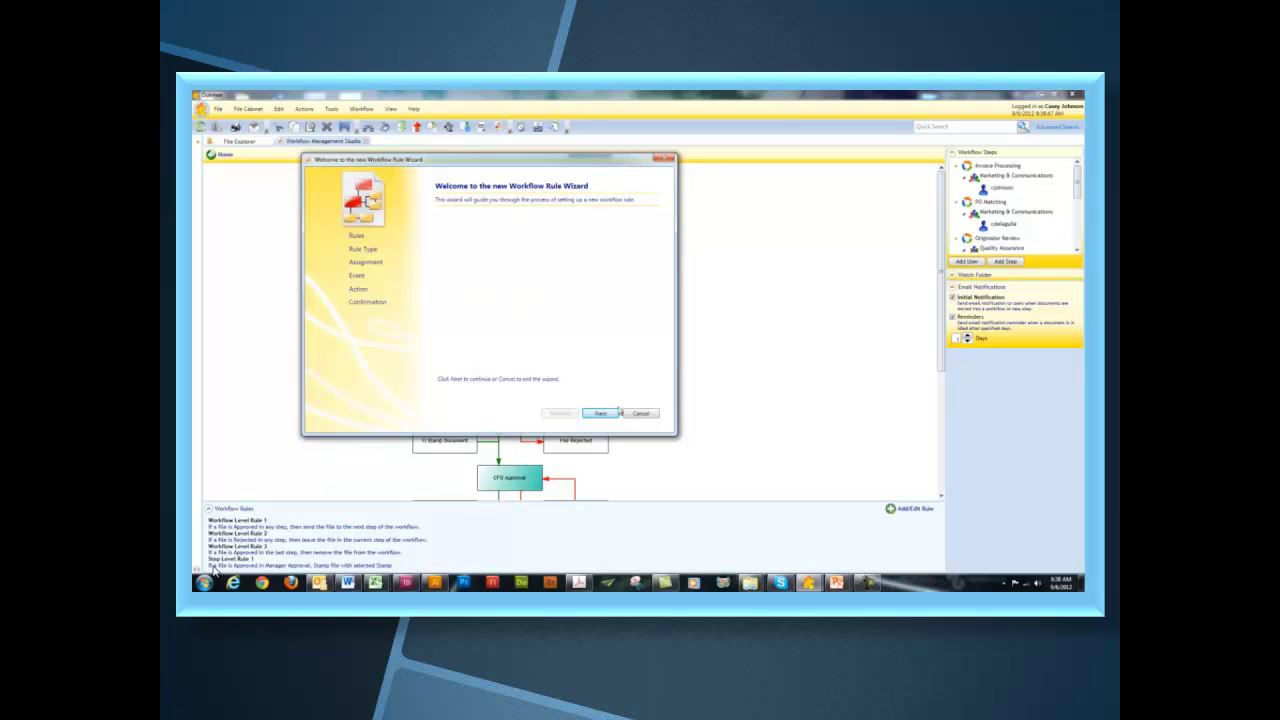
click(613, 414)
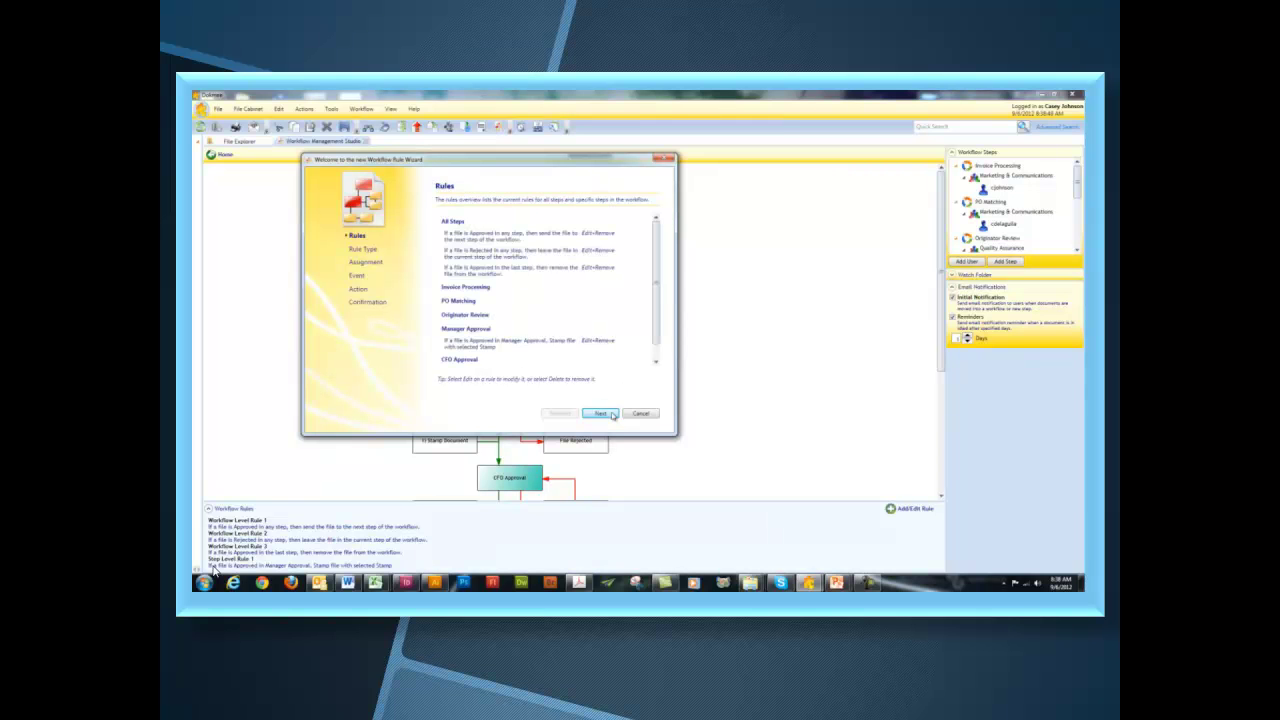
click(613, 414)
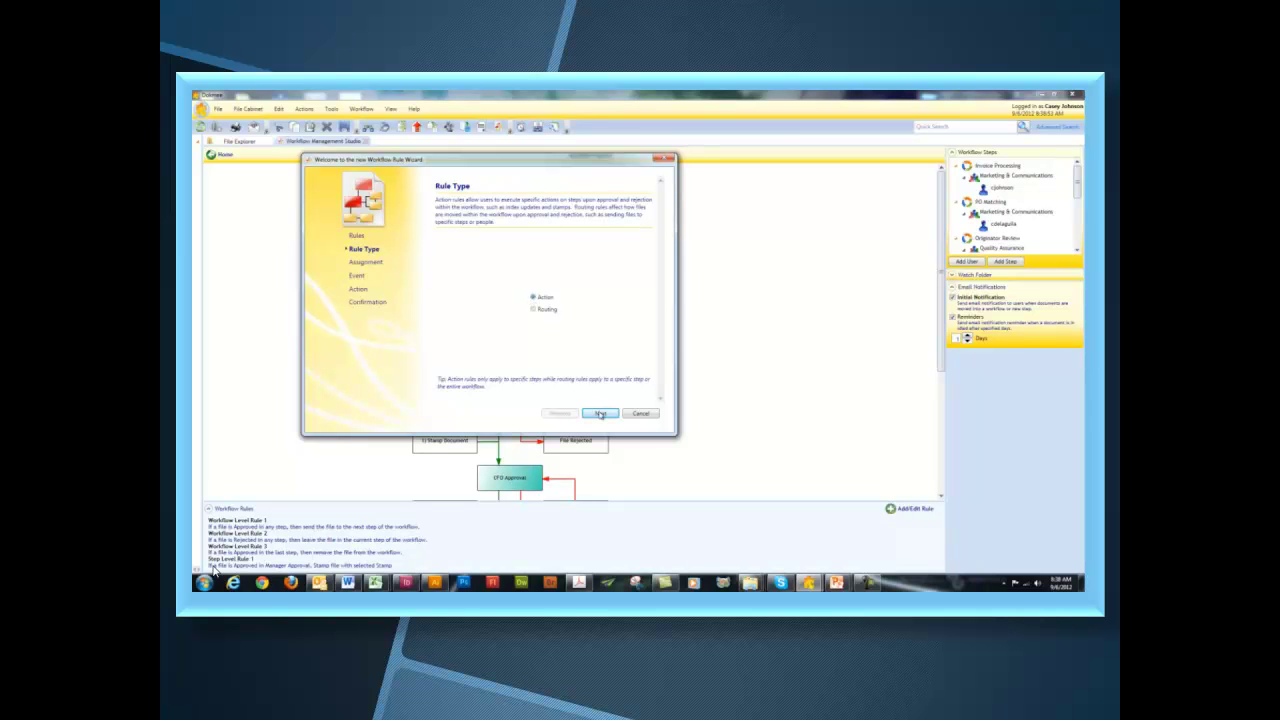
click(600, 413)
click(568, 315)
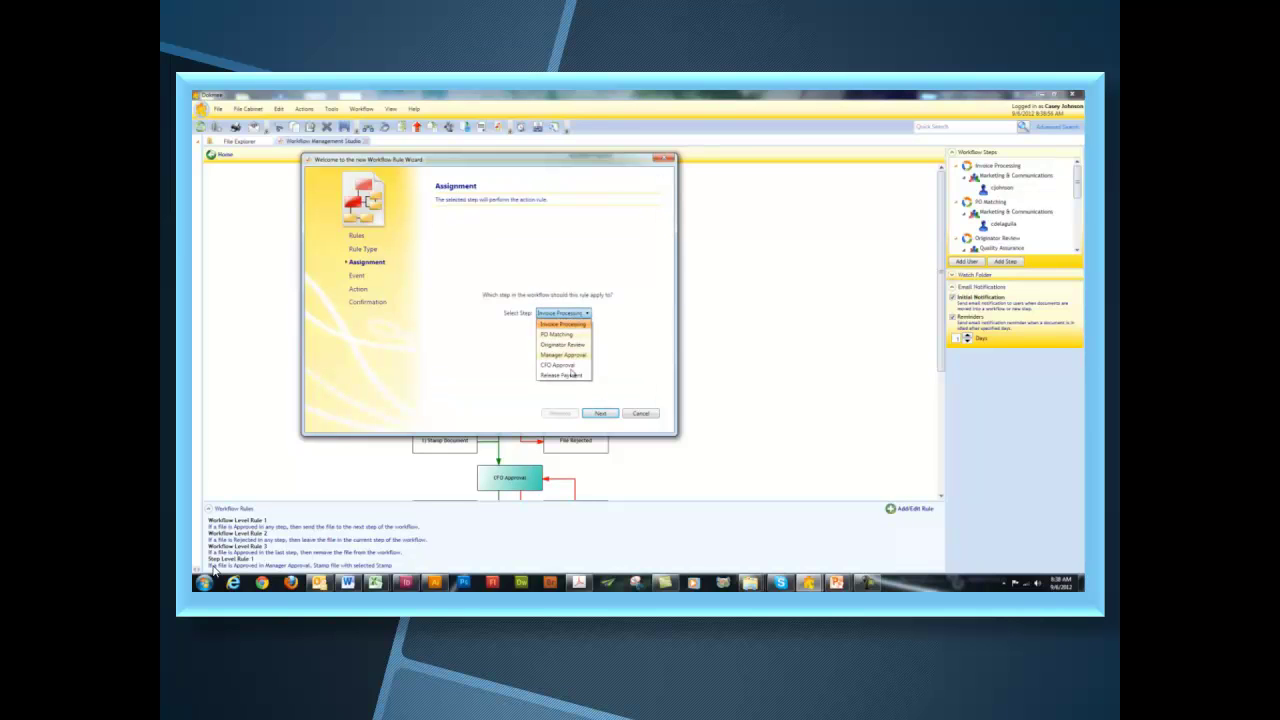
click(570, 375)
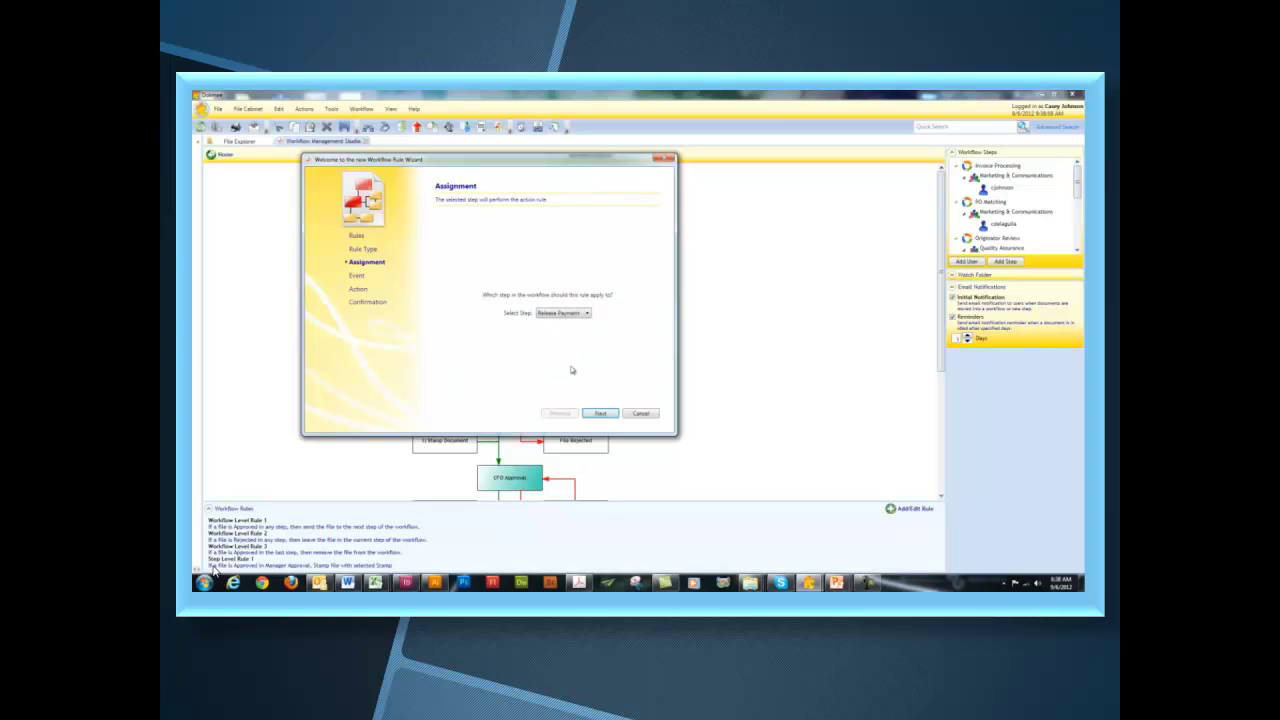
click(602, 413)
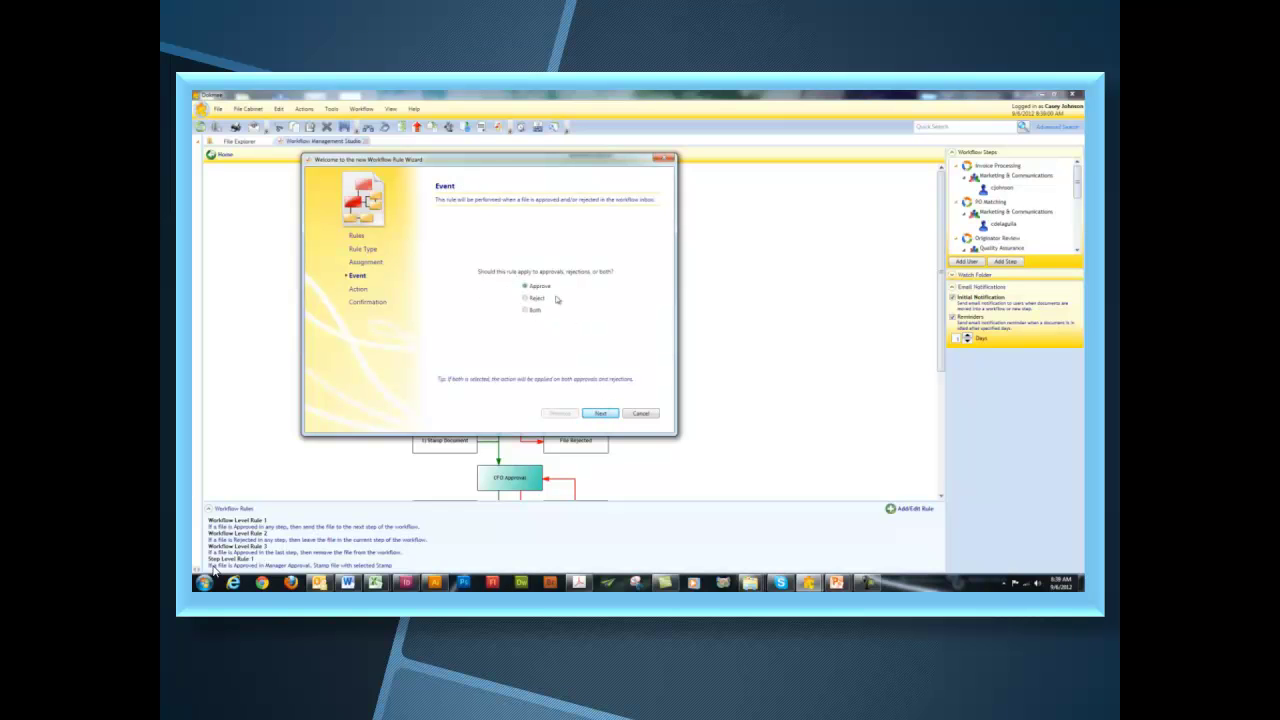
click(602, 413)
- Choose Move to Folder as the action of the Release Payment rule and proceed to its folder settings
click(572, 296)
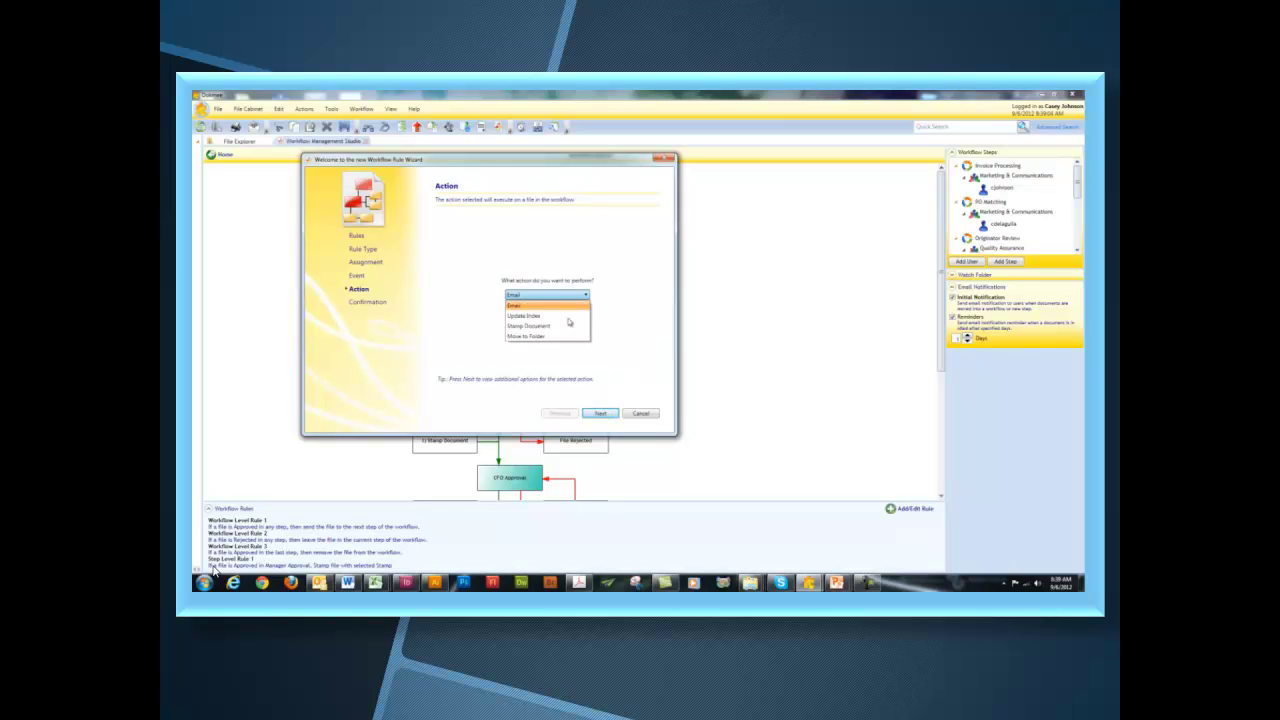
click(557, 338)
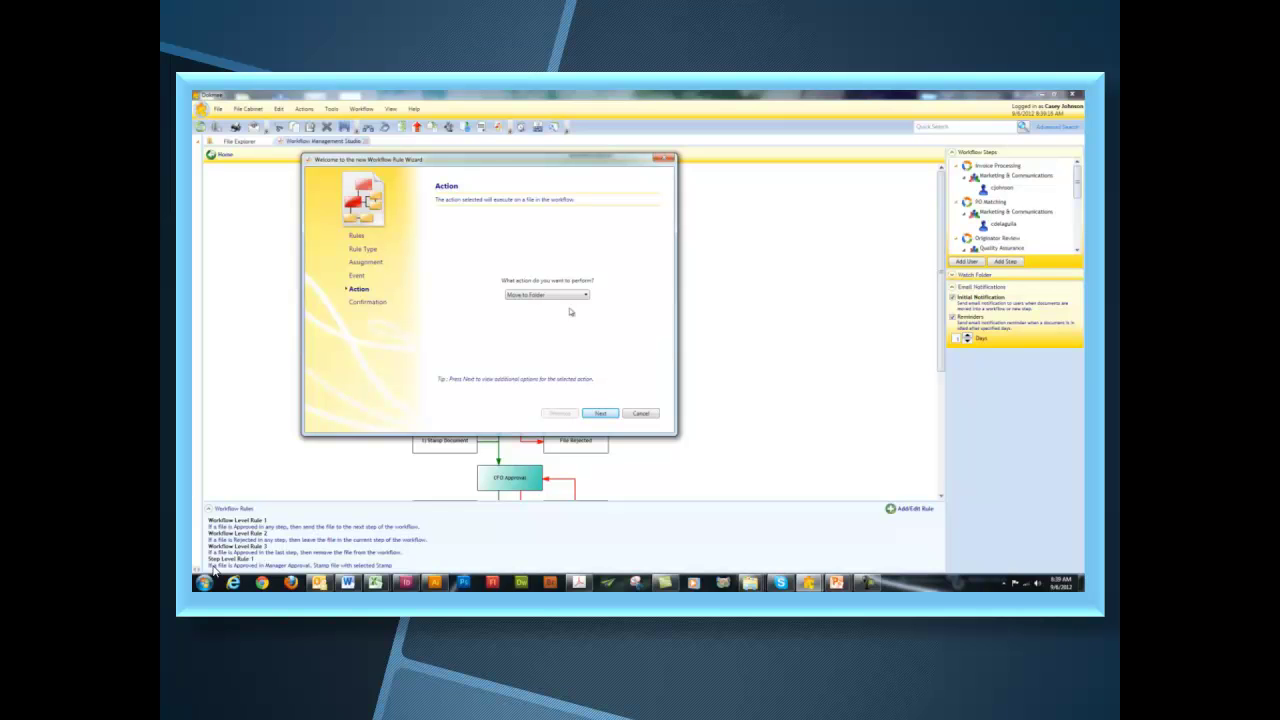
click(599, 413)
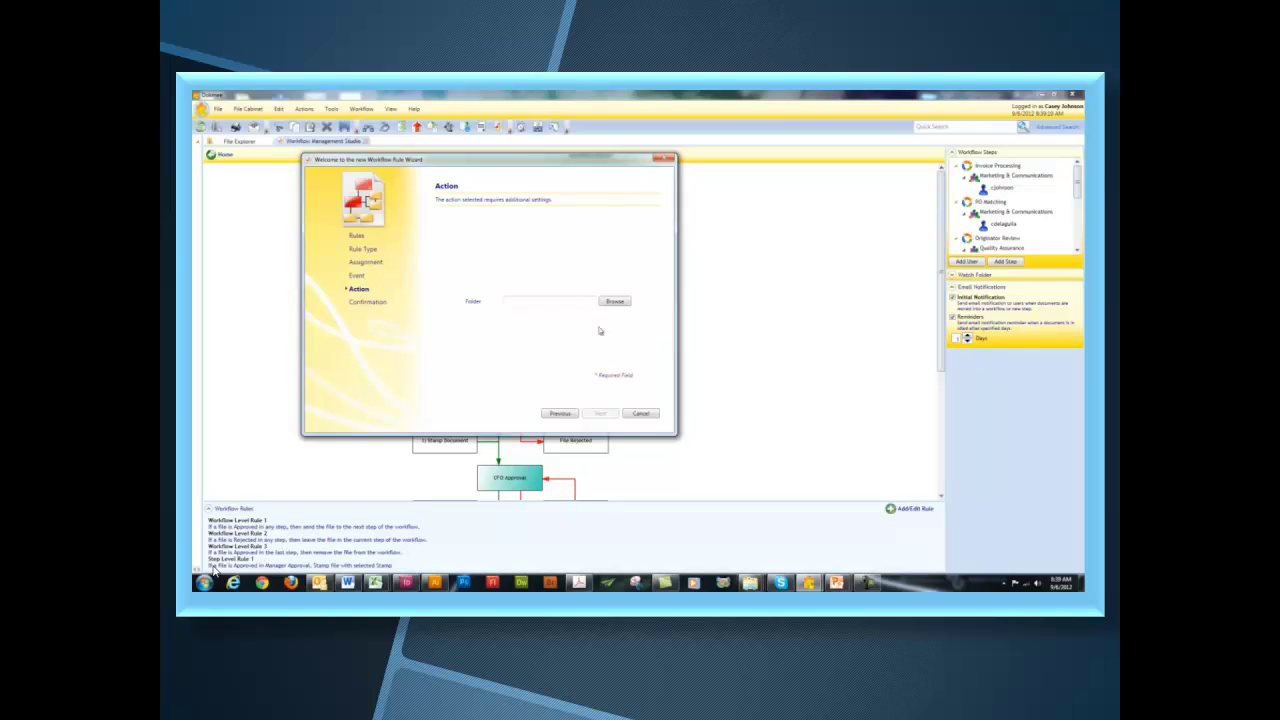
- Create a folder named Paid Invoices inside the Invoices folder and use it as the rule's destination
click(614, 301)
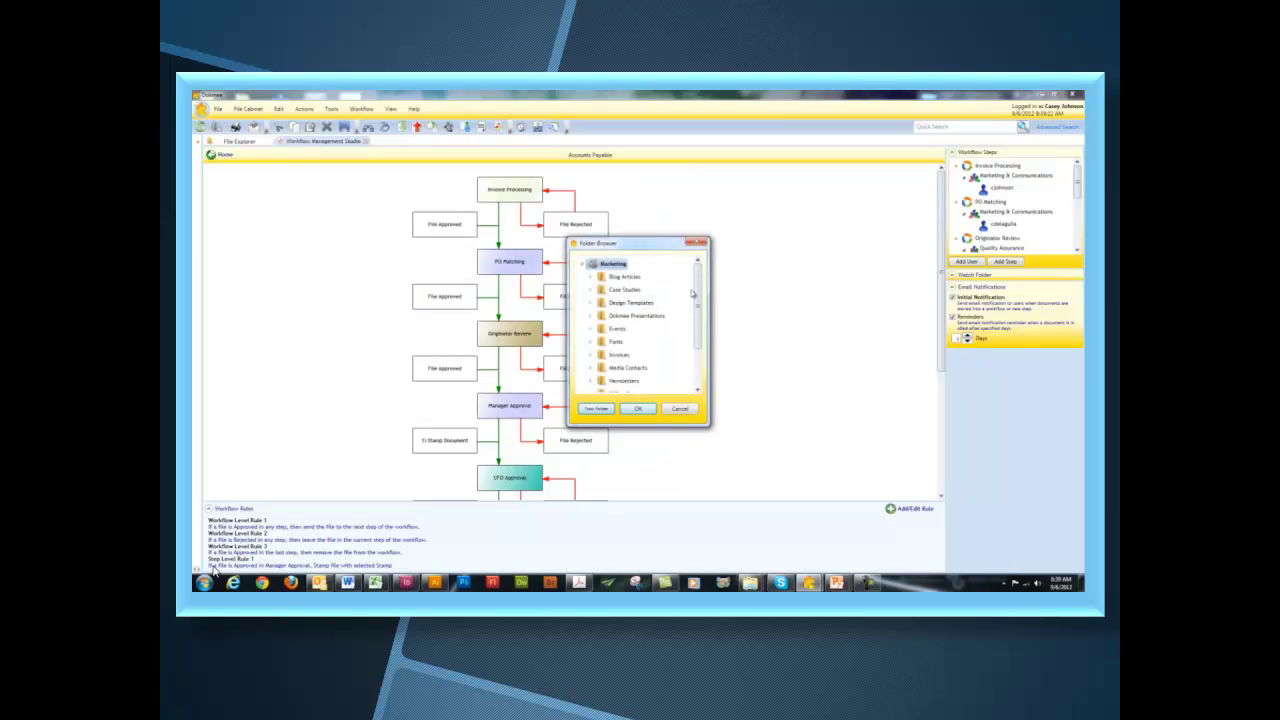
drag(699, 281, 699, 362)
click(615, 296)
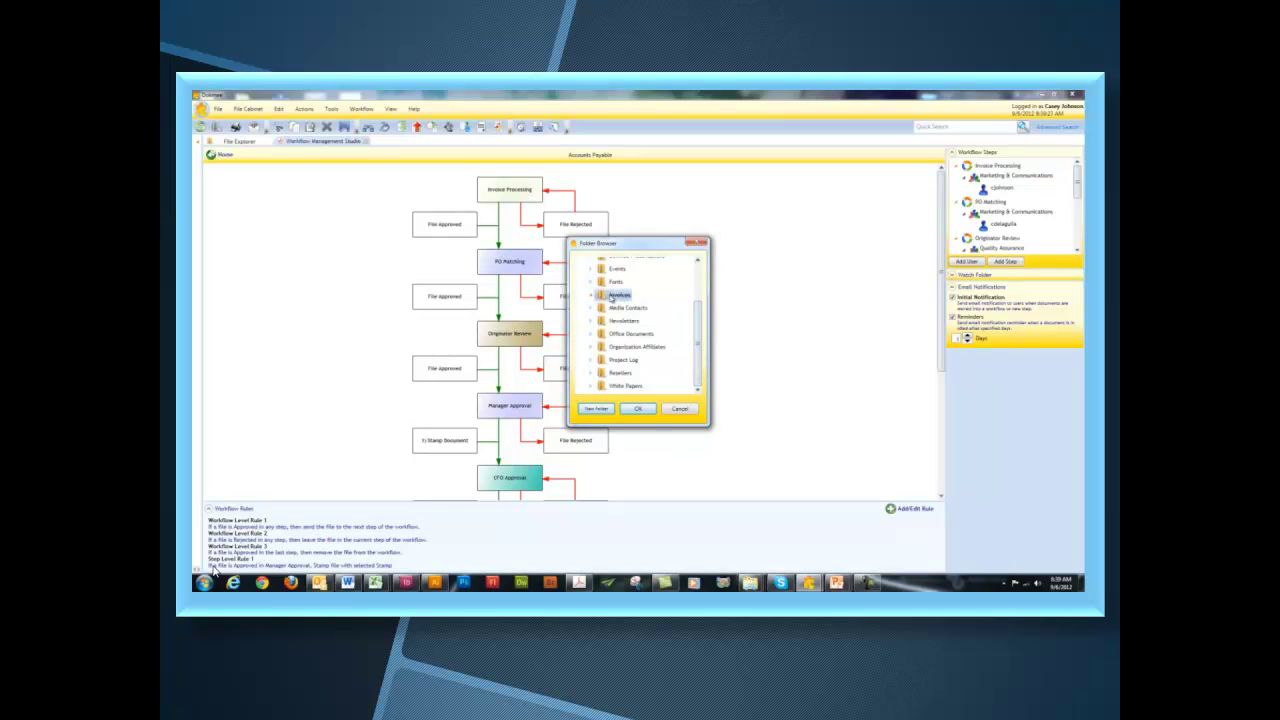
click(595, 408)
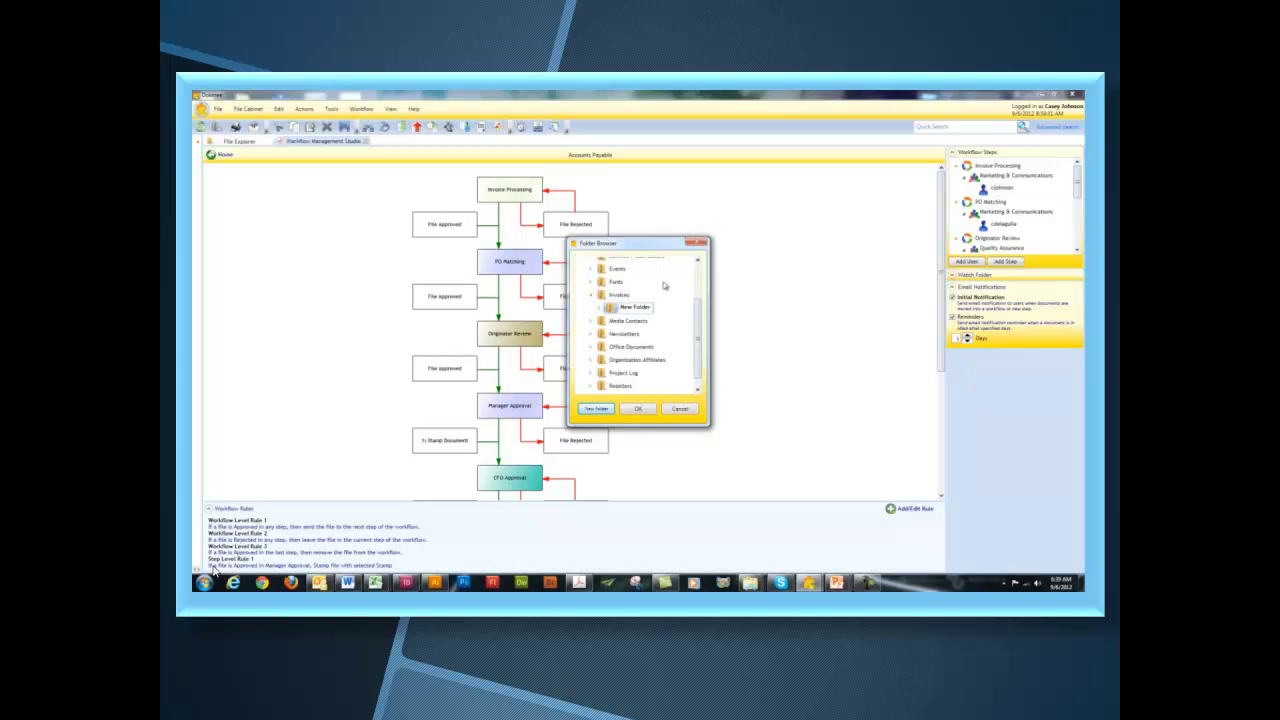
double_click(643, 307)
text(Raid Invoices)
click(639, 409)
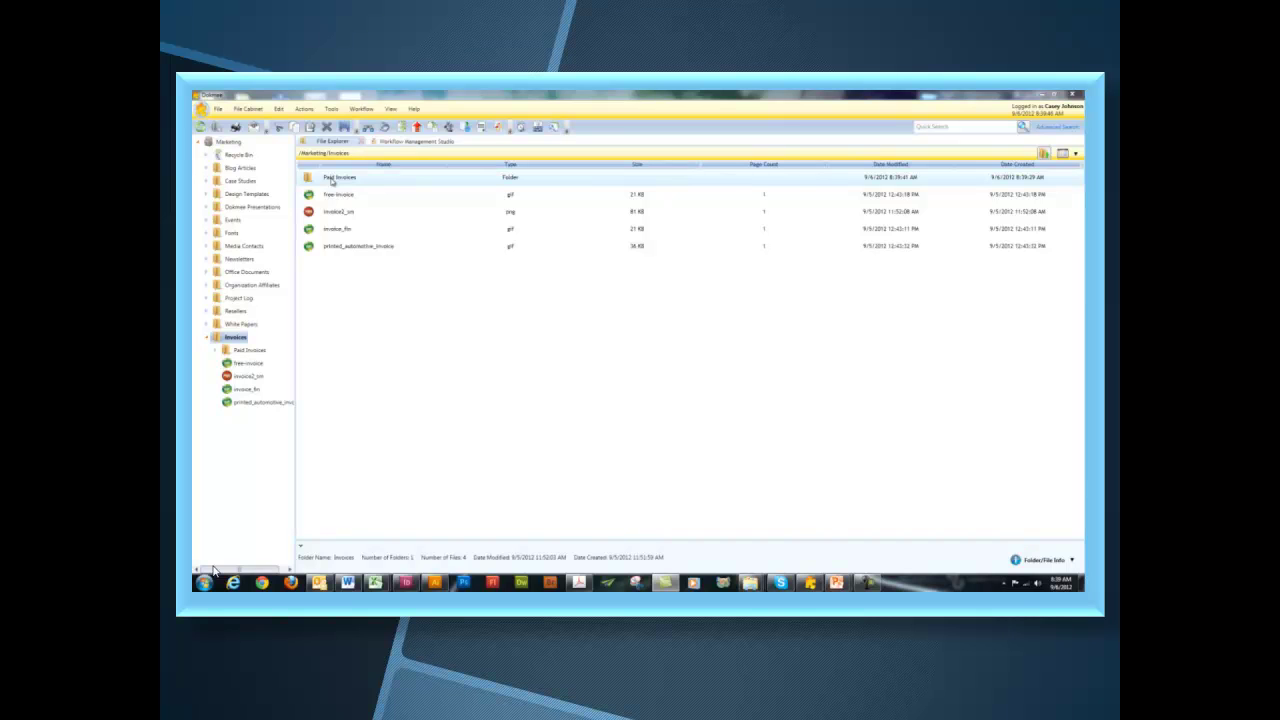
- Return to the Workflow Management Studio and view the Accounts Payable workflow diagram
click(396, 142)
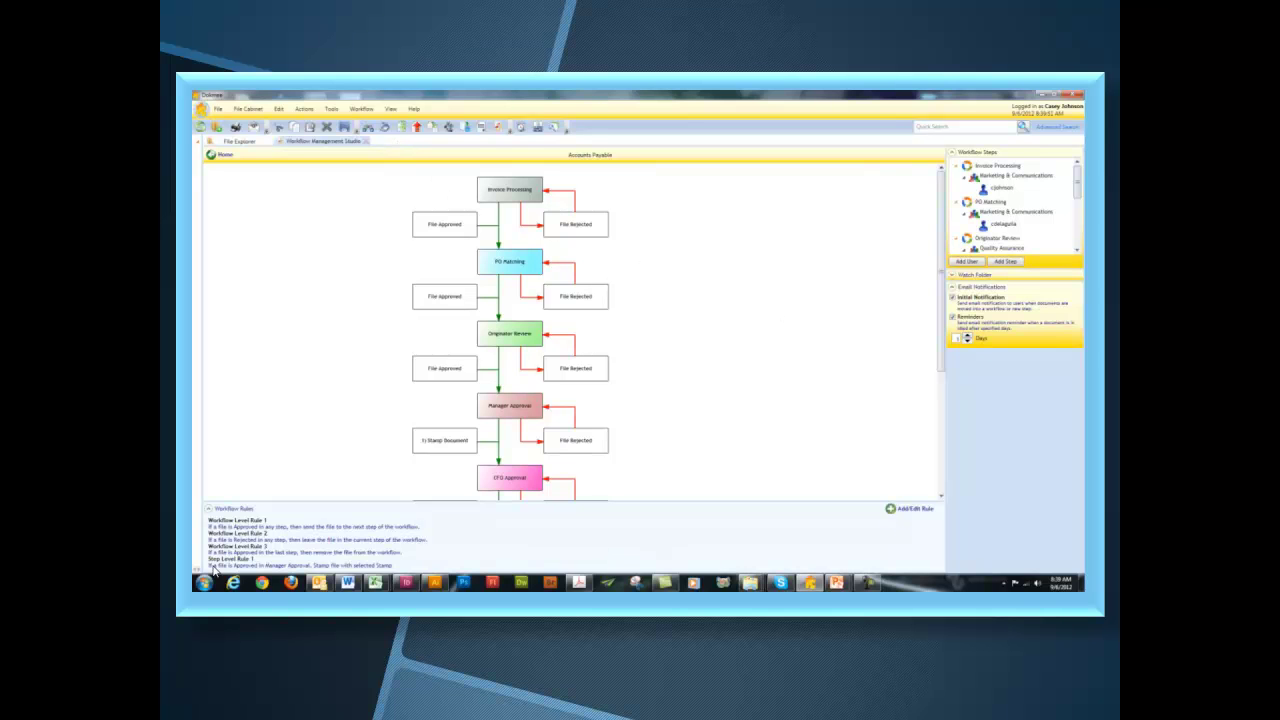
scroll(575, 330, down, 1)
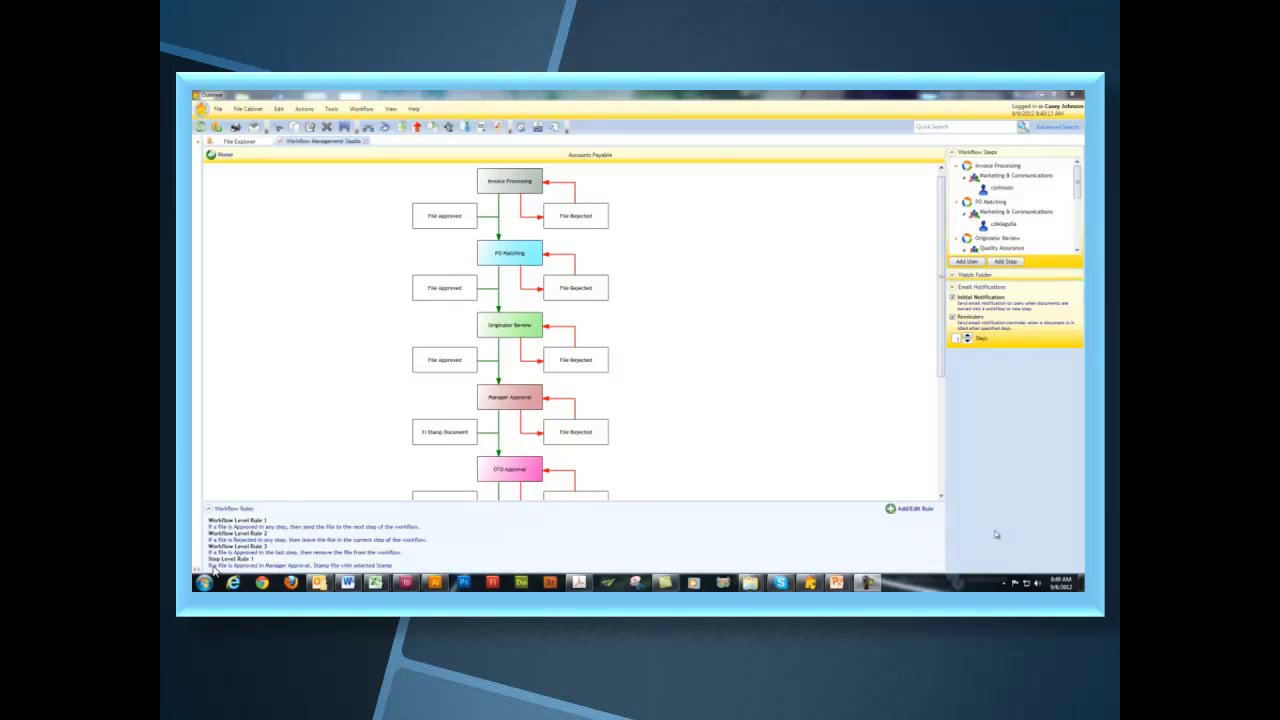
- Start a new workflow rule for Accounts Payable and choose Routing as its rule type
click(916, 509)
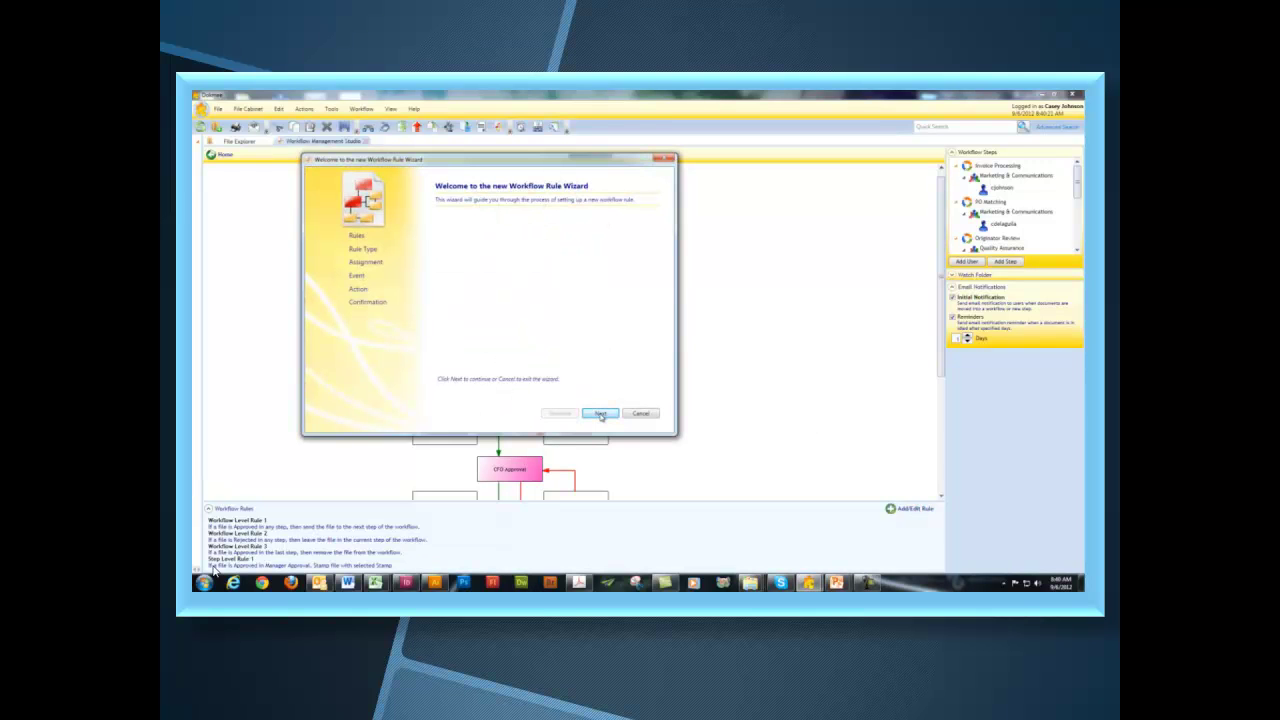
click(600, 414)
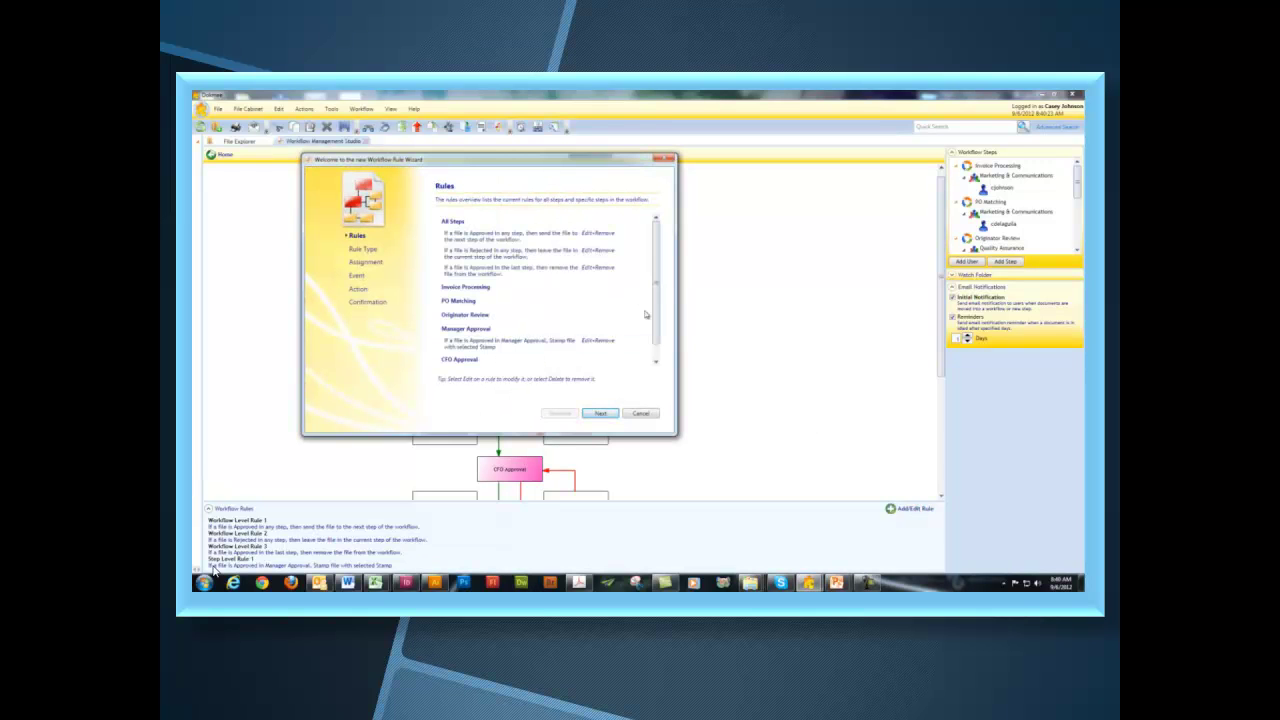
click(613, 414)
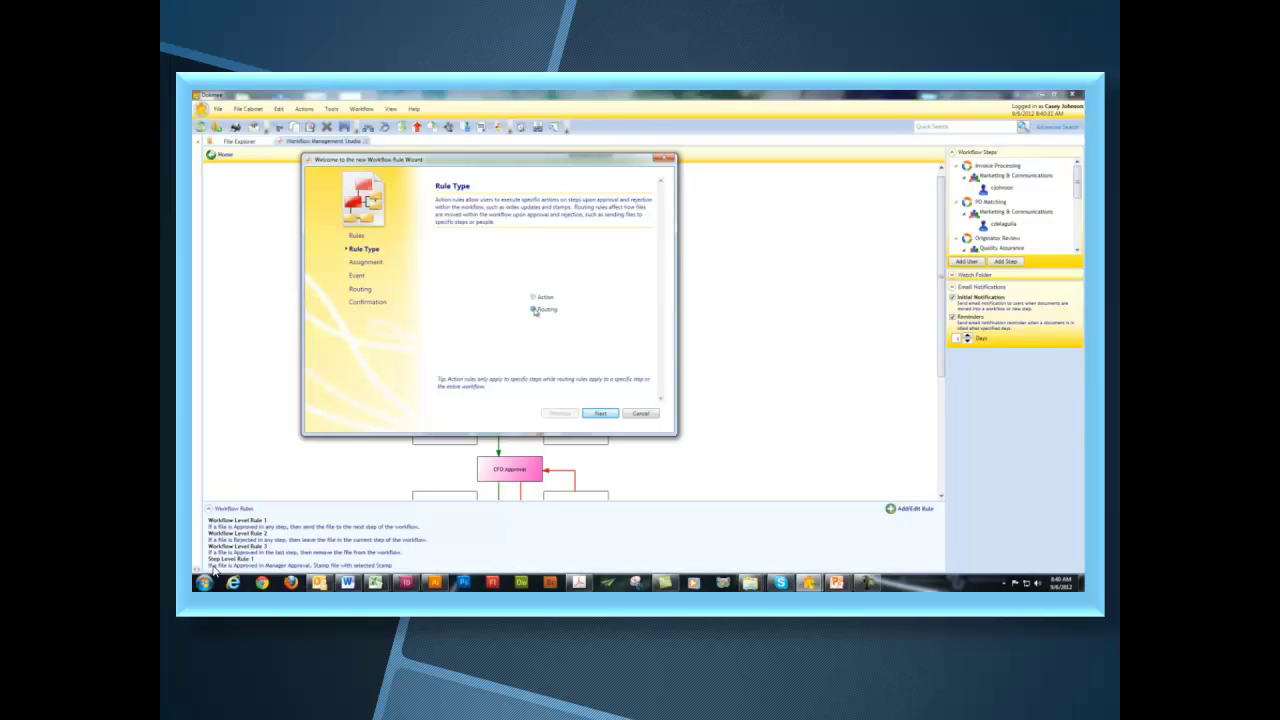
click(535, 311)
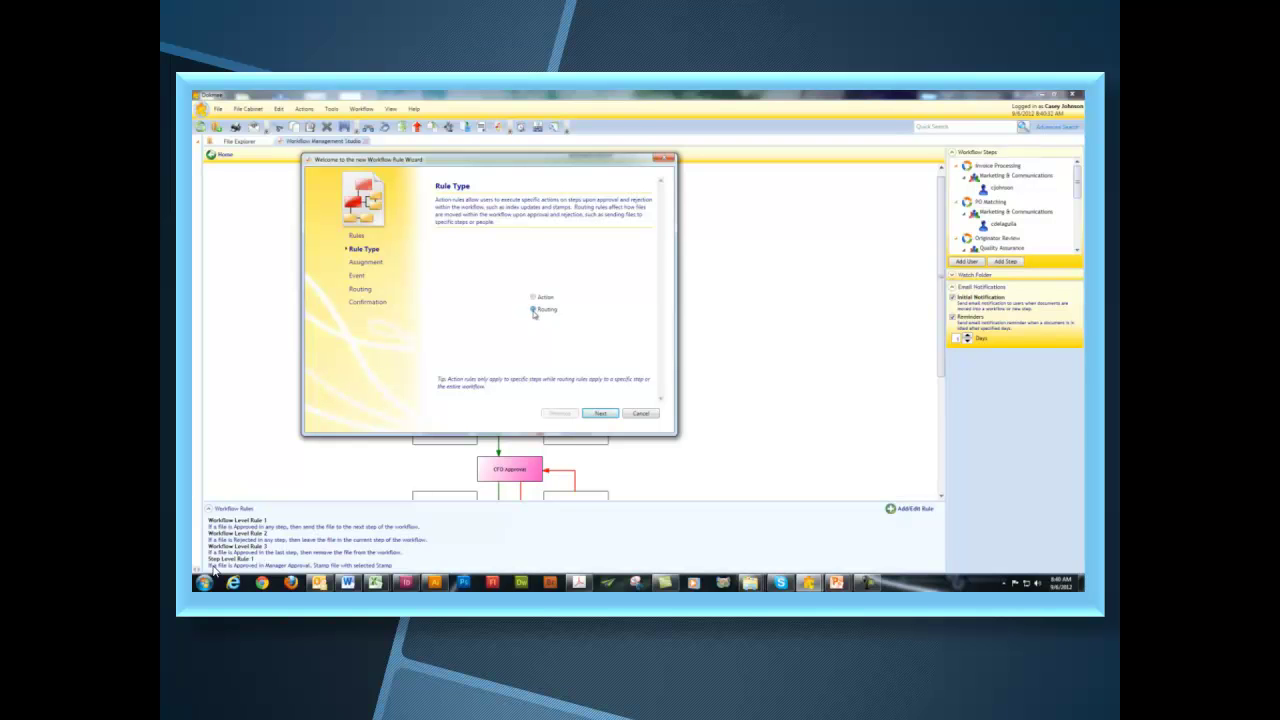
click(600, 413)
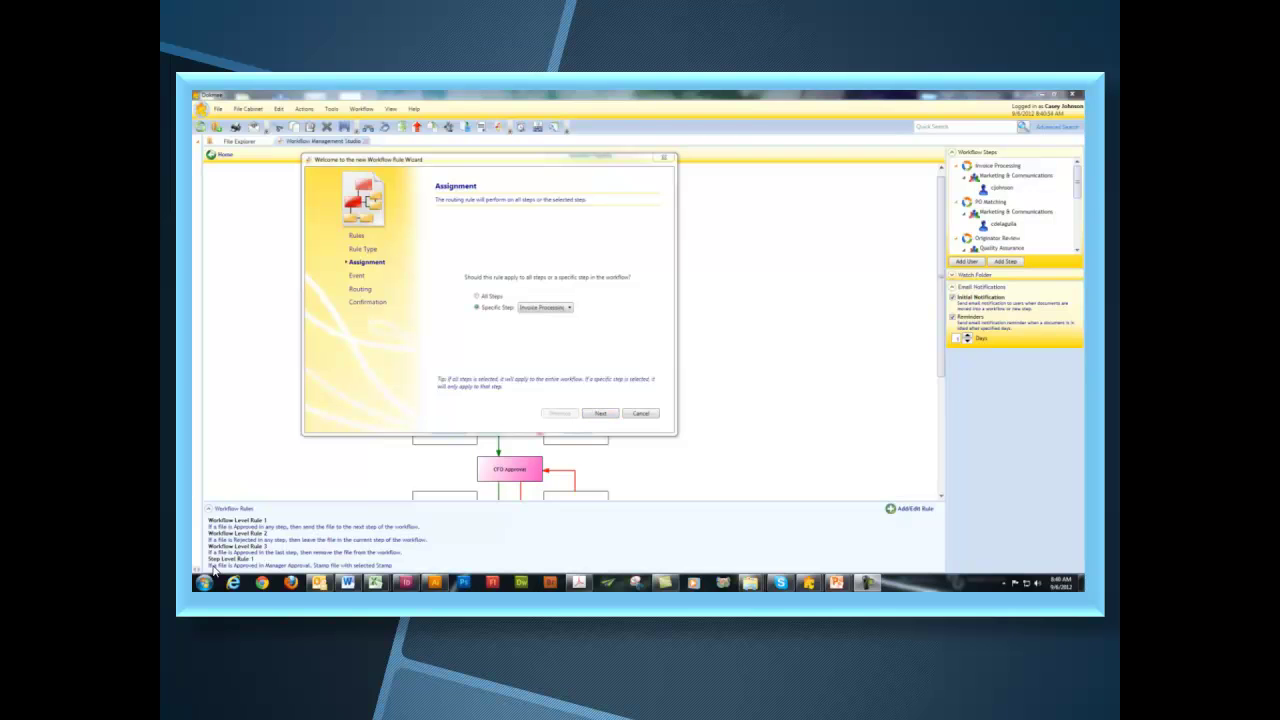
- Assign the routing rule to the specific step Manager Approval and apply it to rejections
click(556, 309)
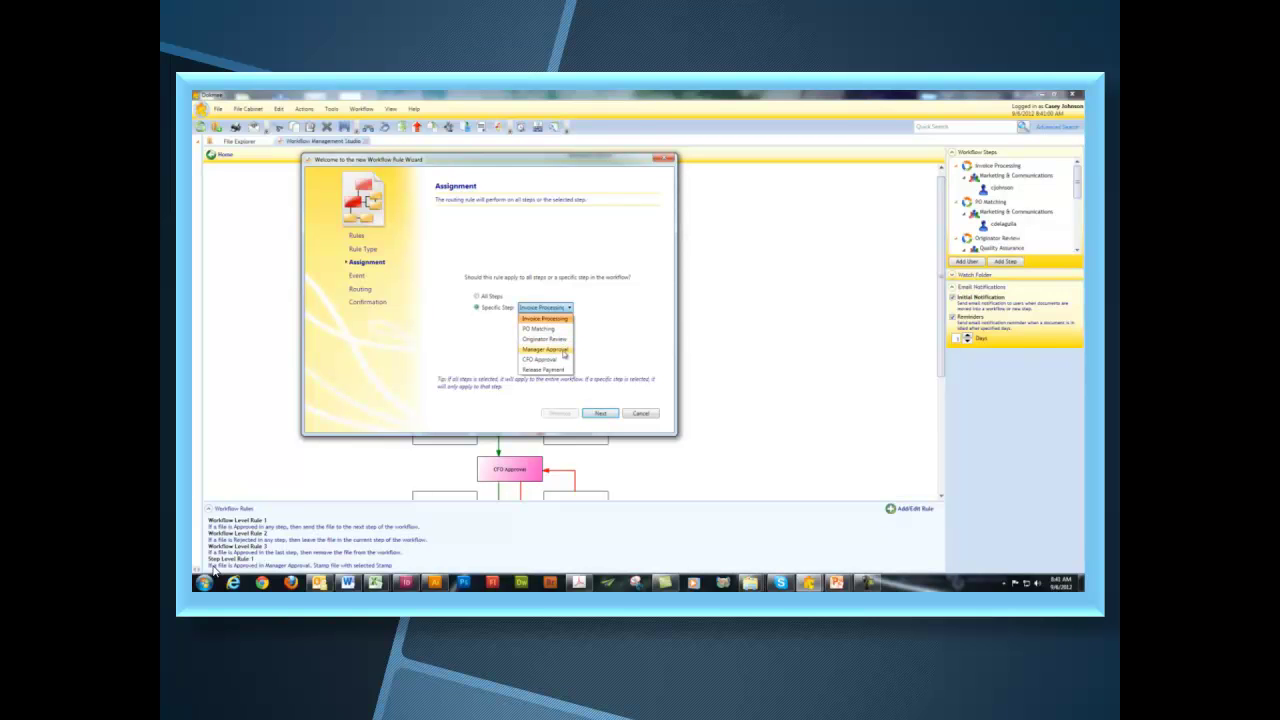
click(564, 352)
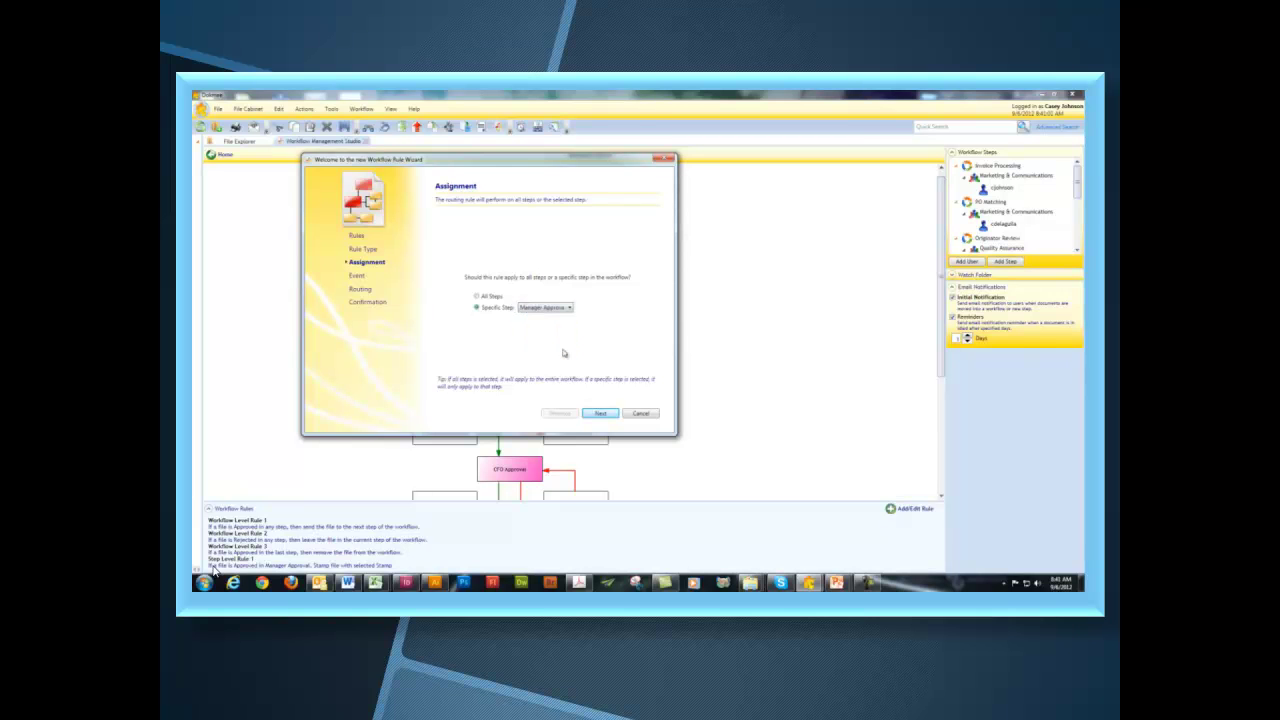
click(602, 414)
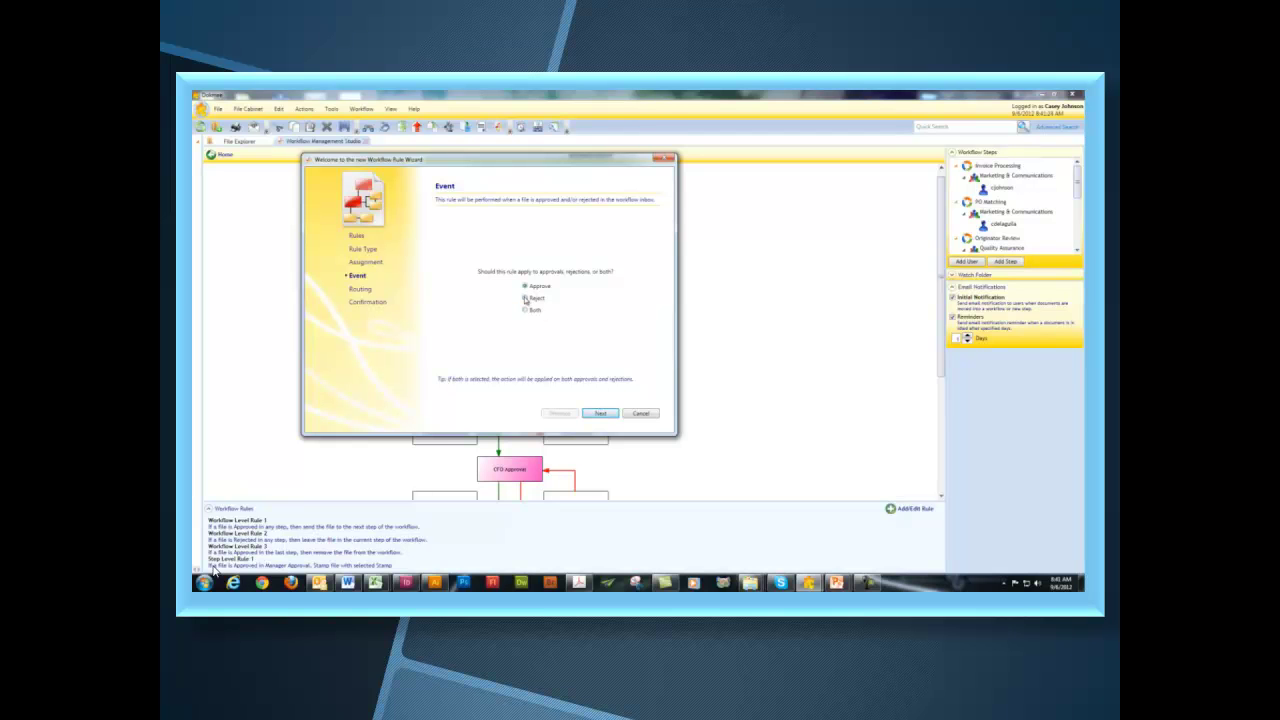
click(600, 413)
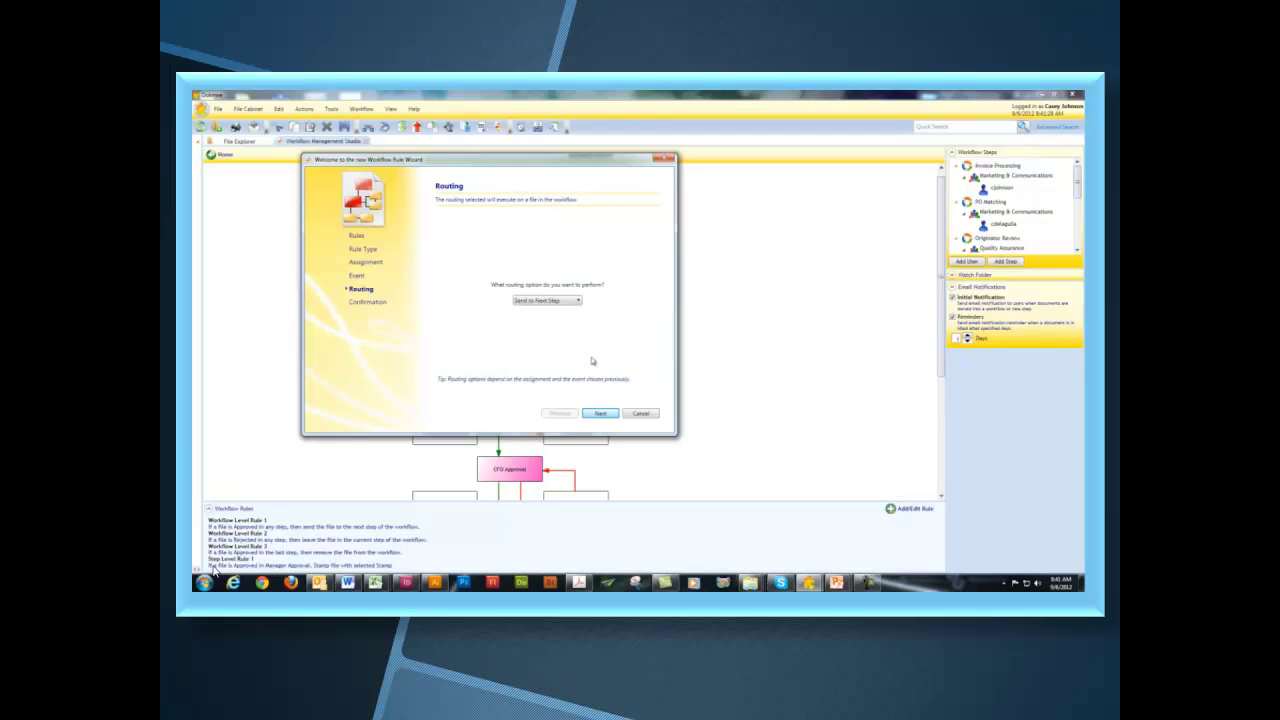
- Choose Send to Previous Step as the rule's routing option and proceed to the confirmation
click(578, 301)
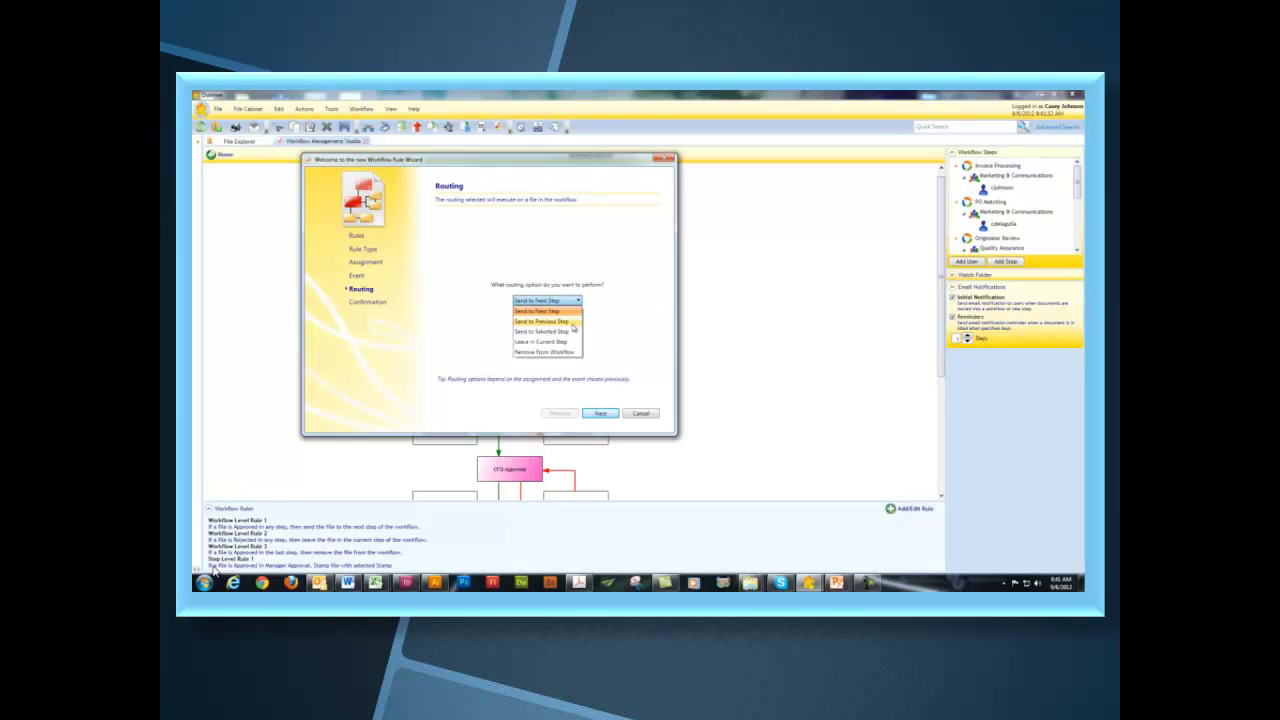
click(574, 324)
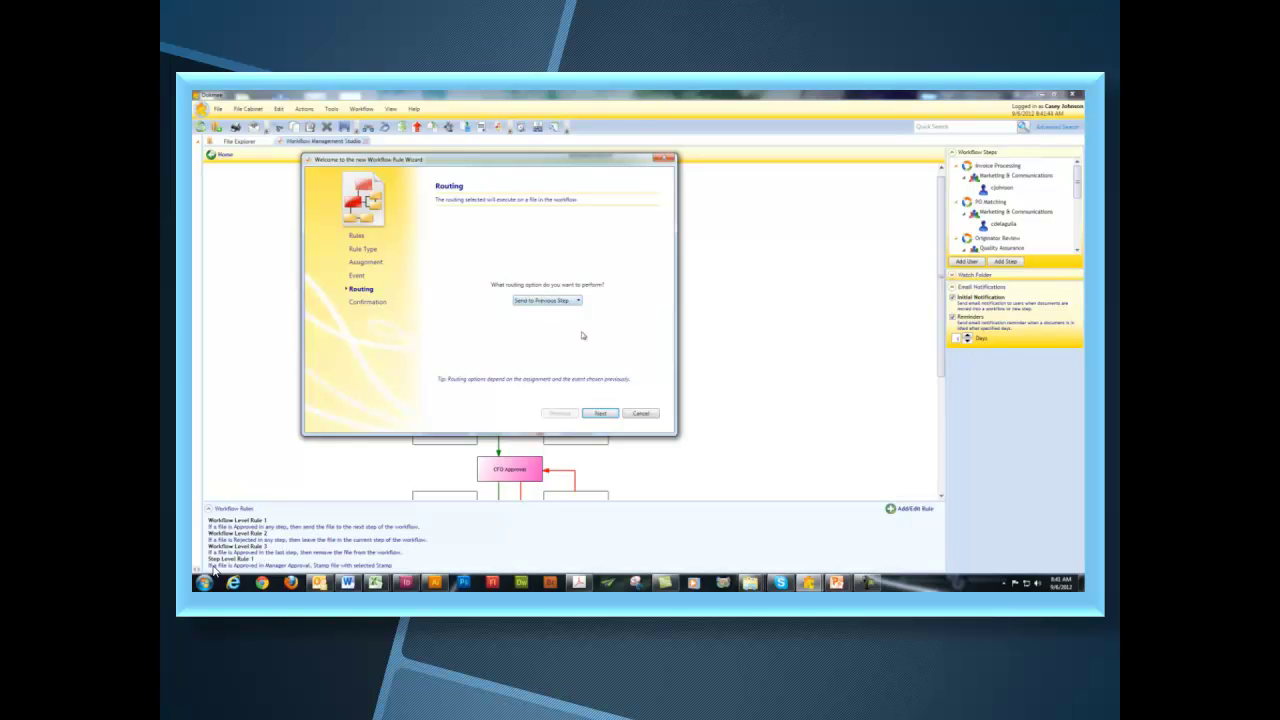
click(601, 413)
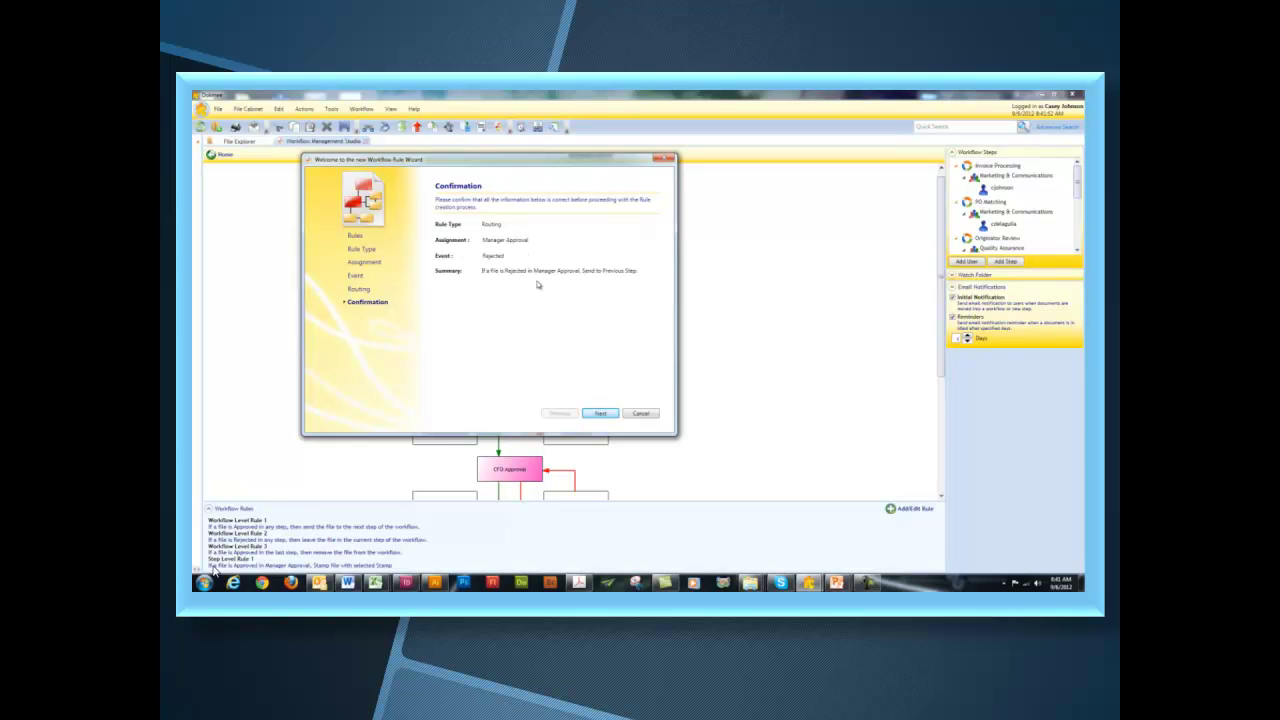
- Create the Manager Approval routing rule, overwriting the conflicting Leave in Current Step rule, and check the workflow diagram
click(600, 414)
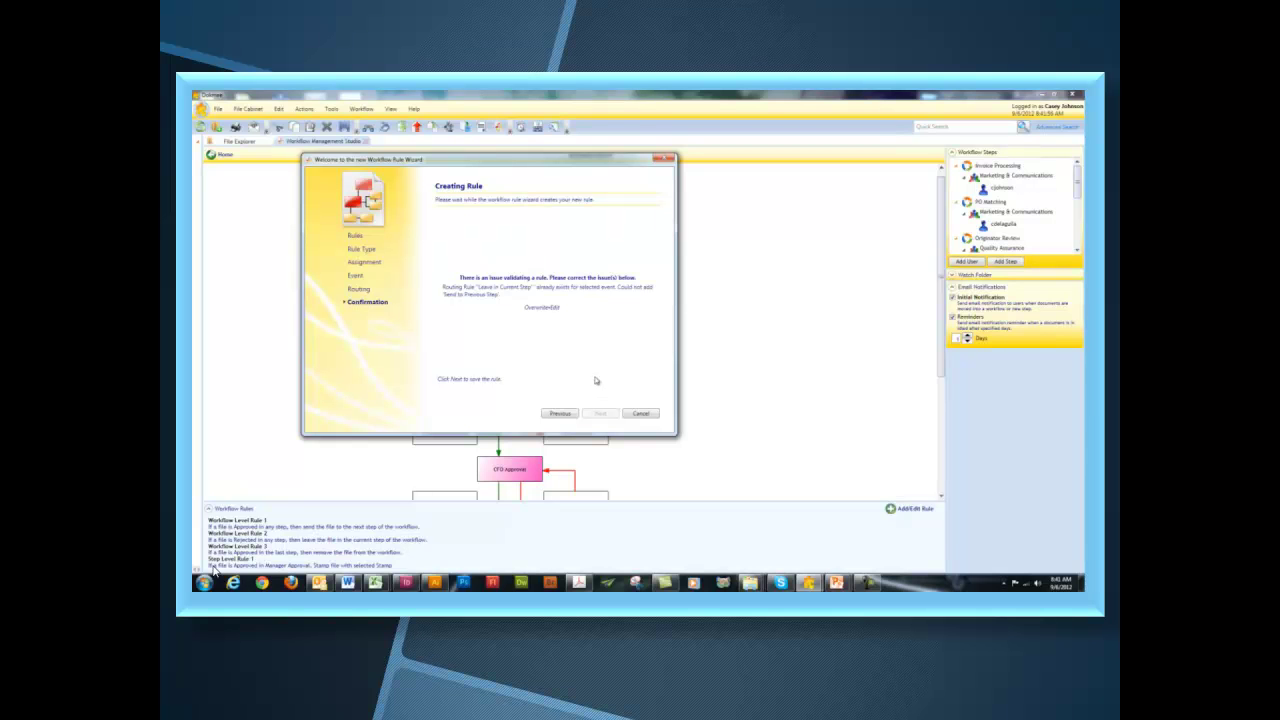
click(535, 310)
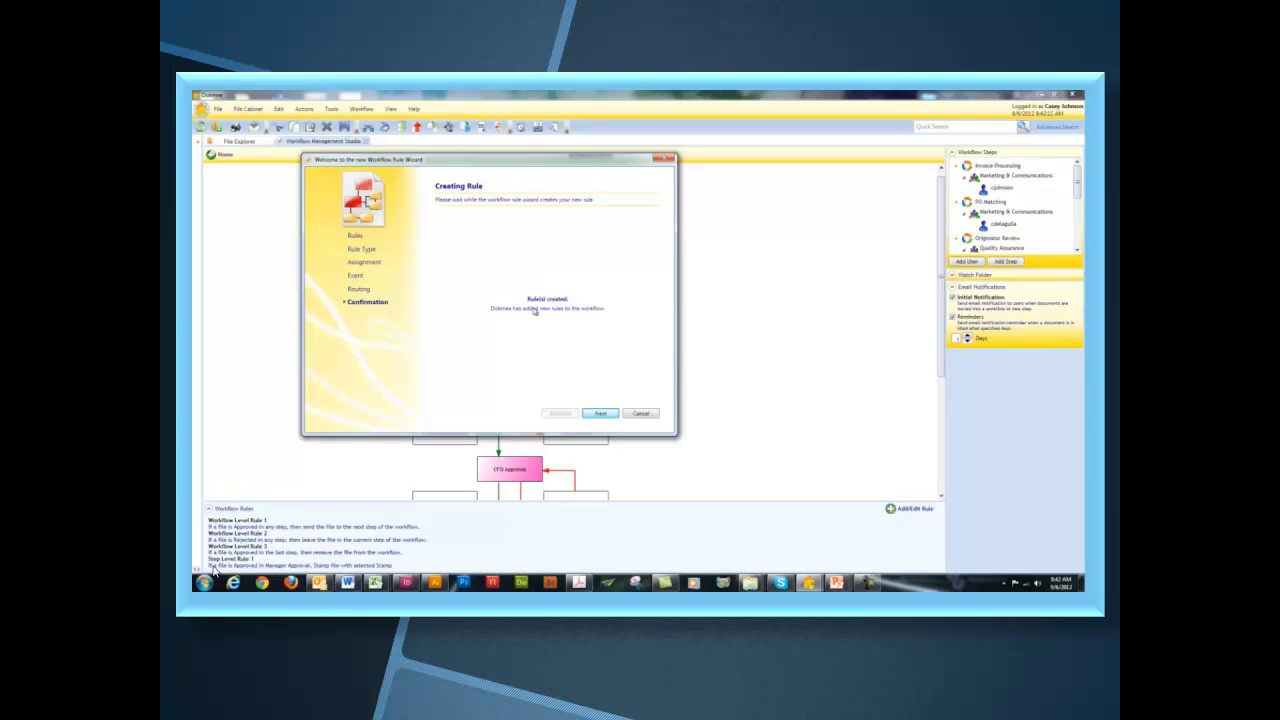
click(600, 414)
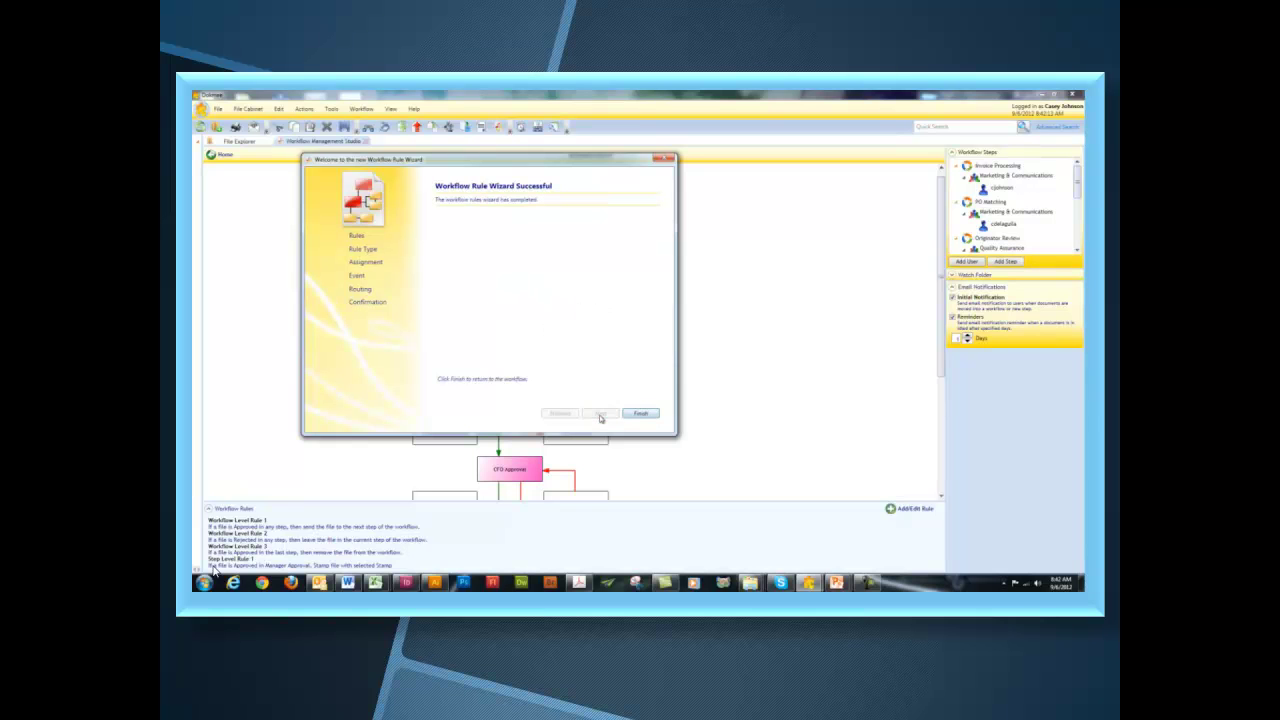
click(641, 414)
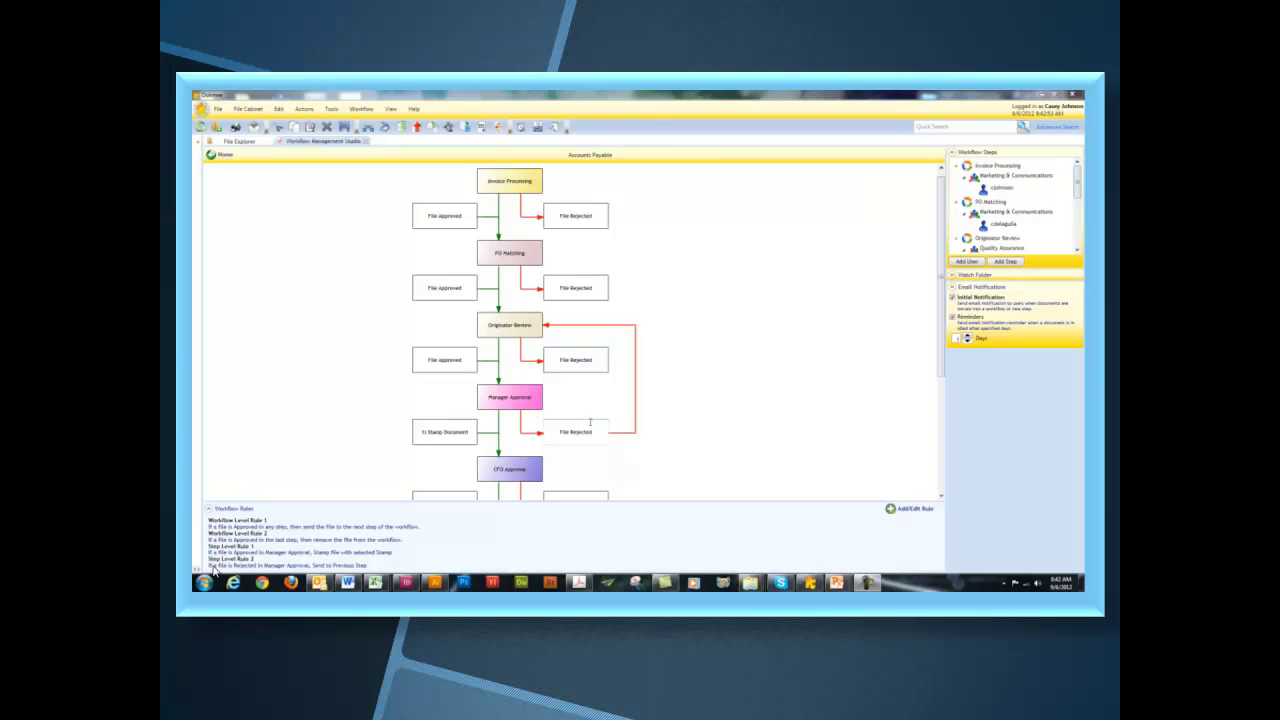
drag(946, 306, 937, 370)
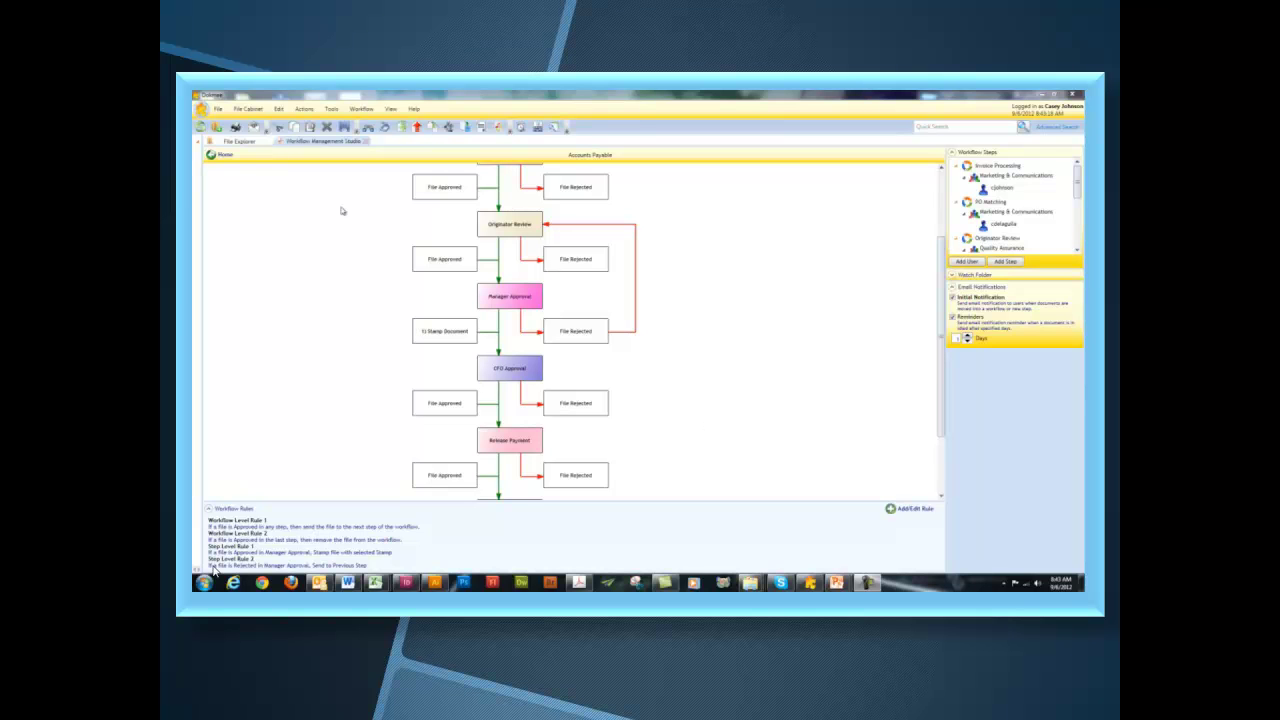
- Open free-invoice from the Invoices folder and try to send it to the Accounts Payable workflow with ASAP priority
click(239, 142)
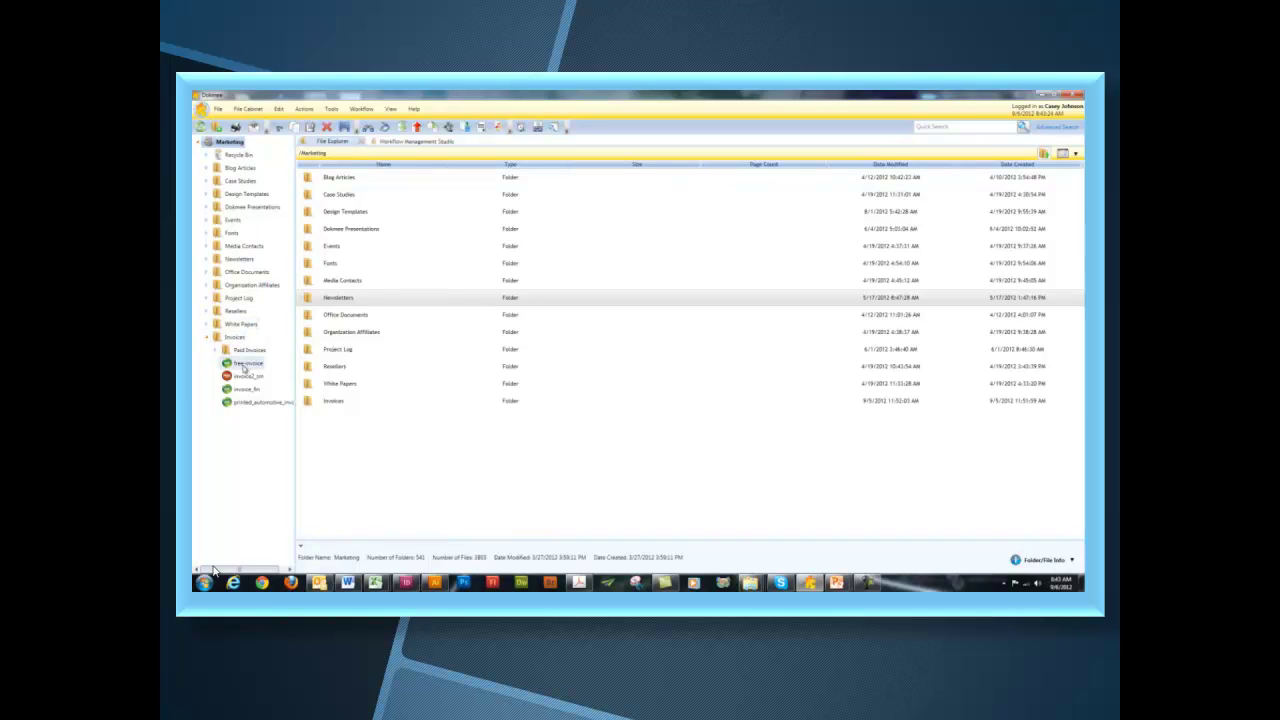
double_click(243, 366)
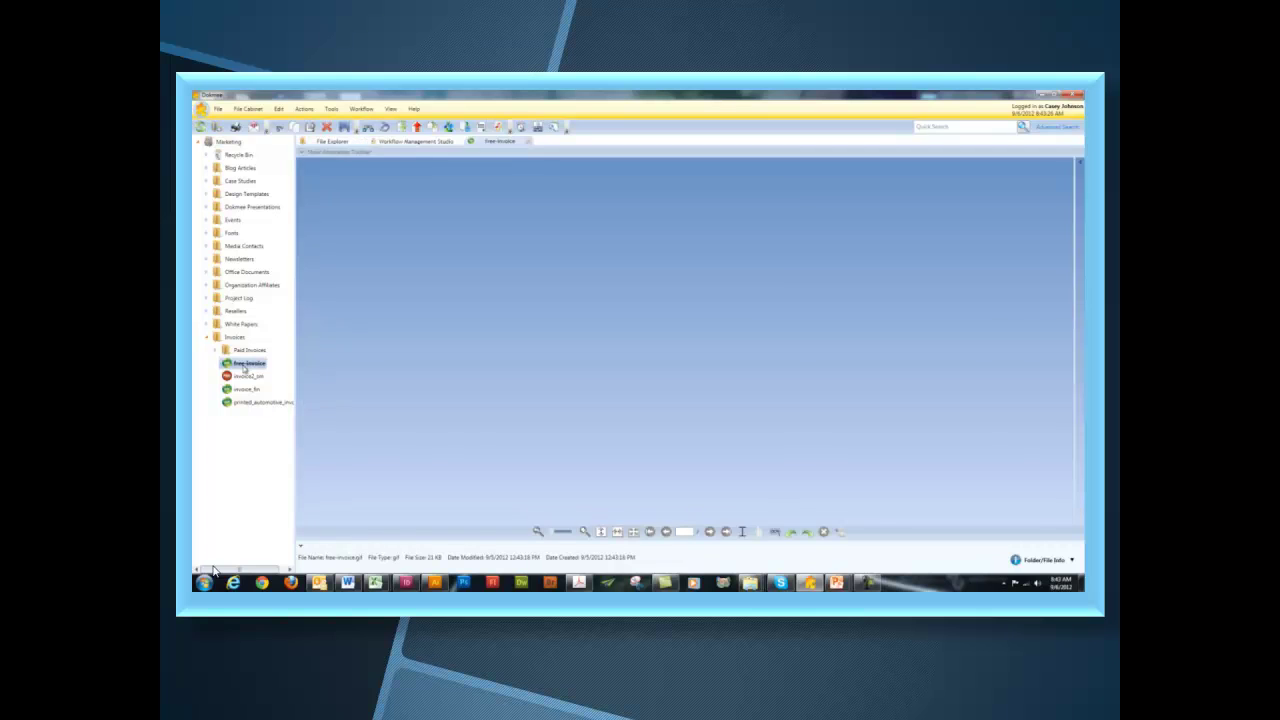
right_click(246, 368)
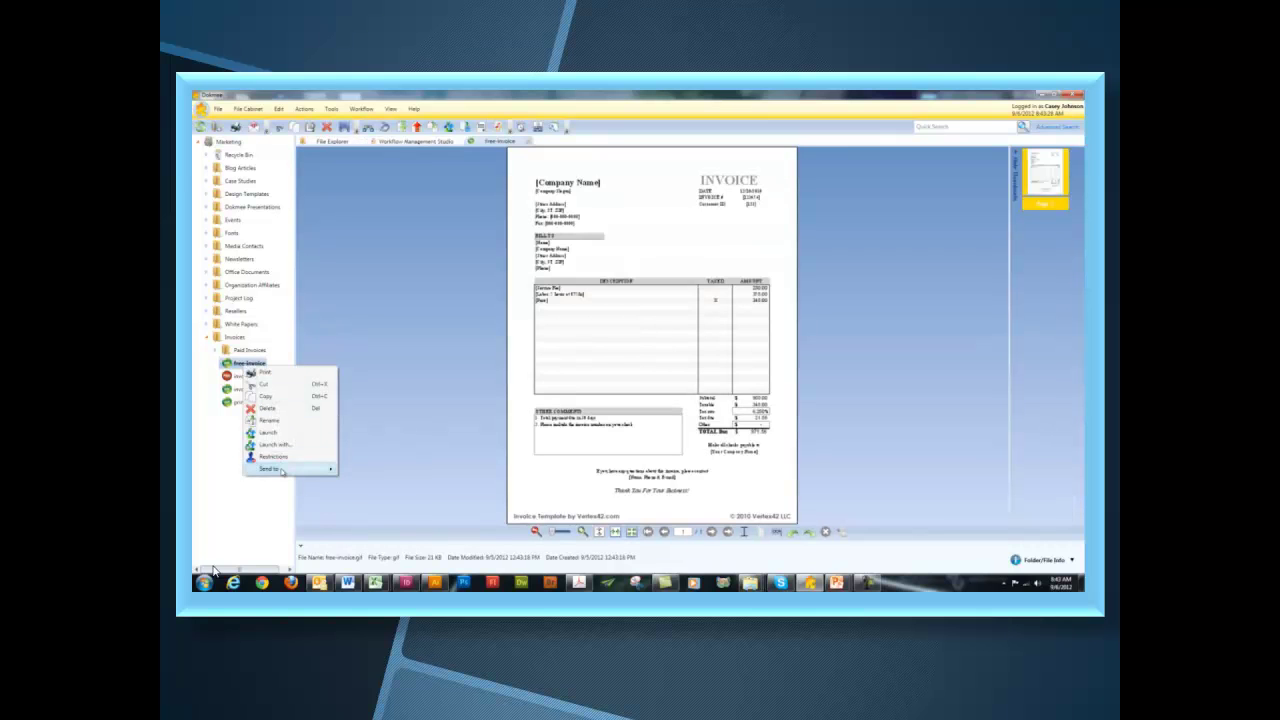
mouse_move(320, 469)
click(362, 504)
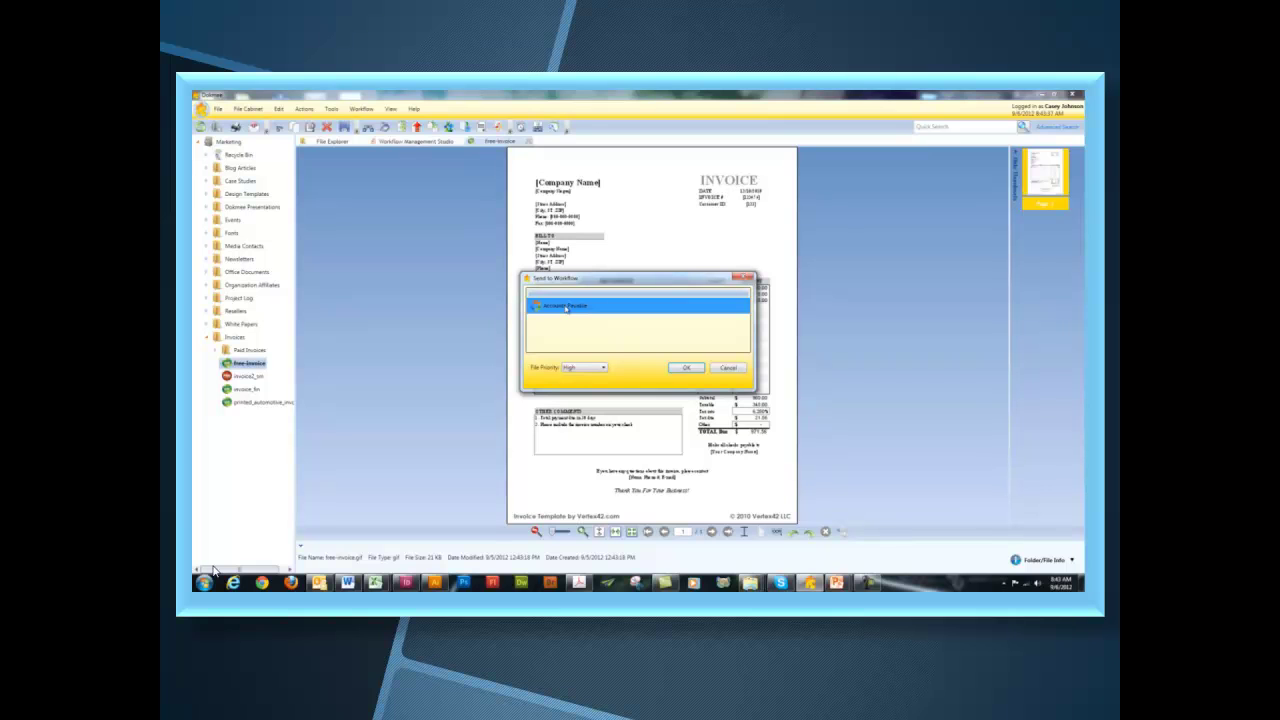
click(603, 368)
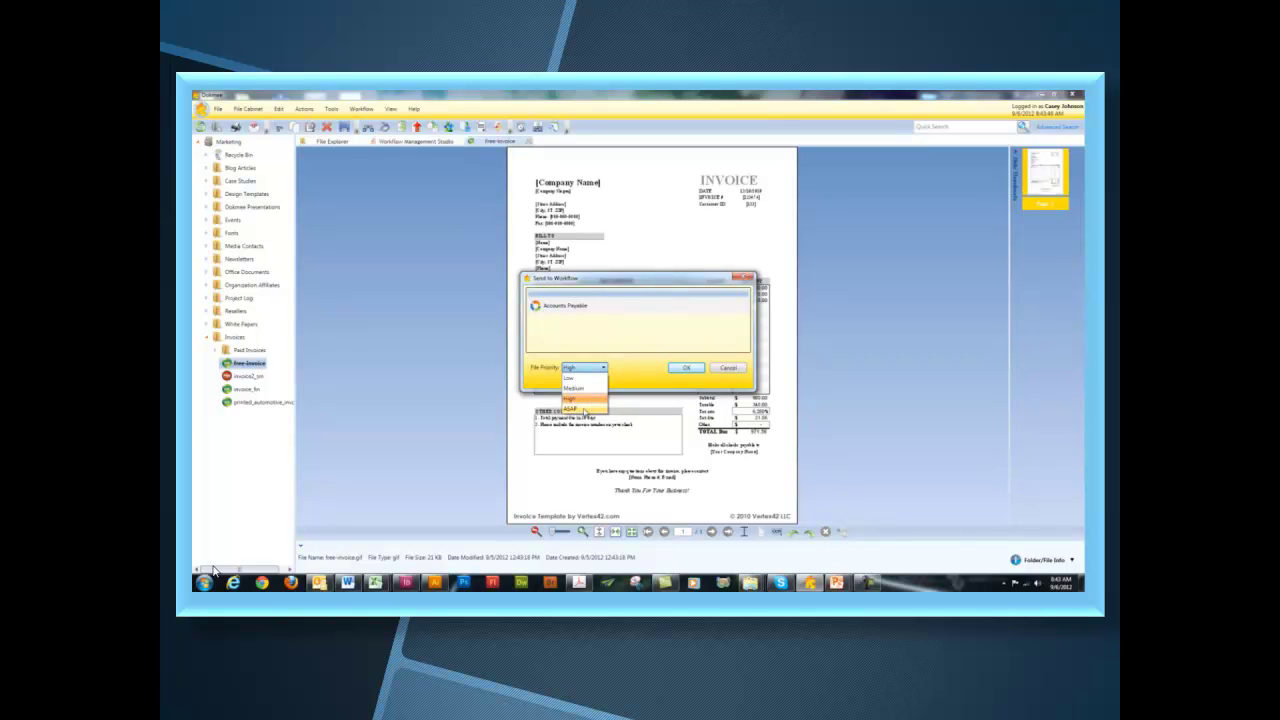
click(584, 410)
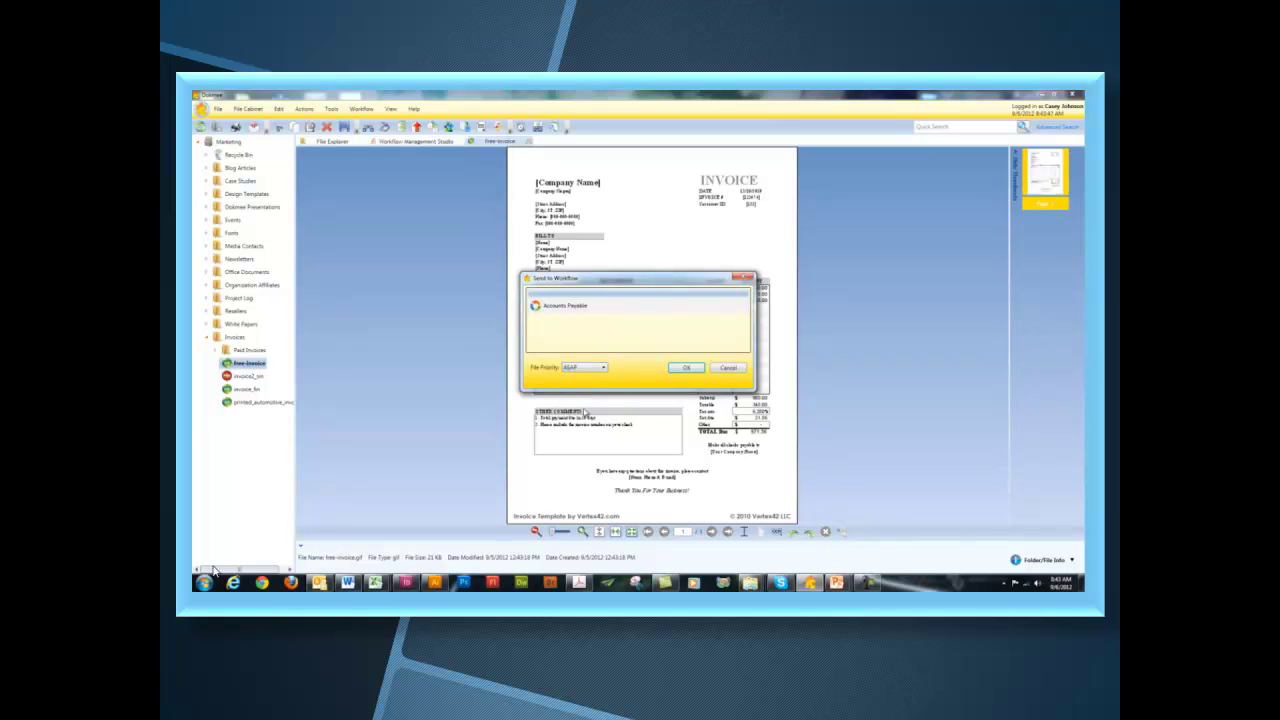
click(686, 368)
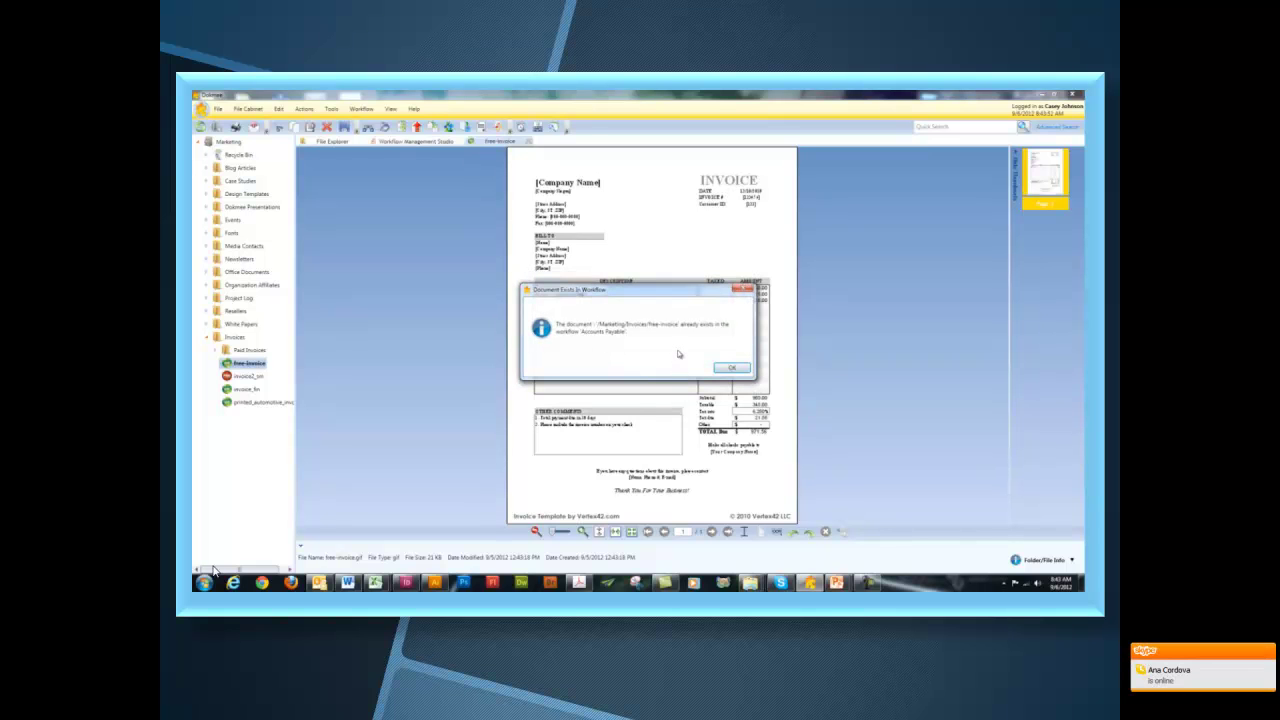
click(731, 369)
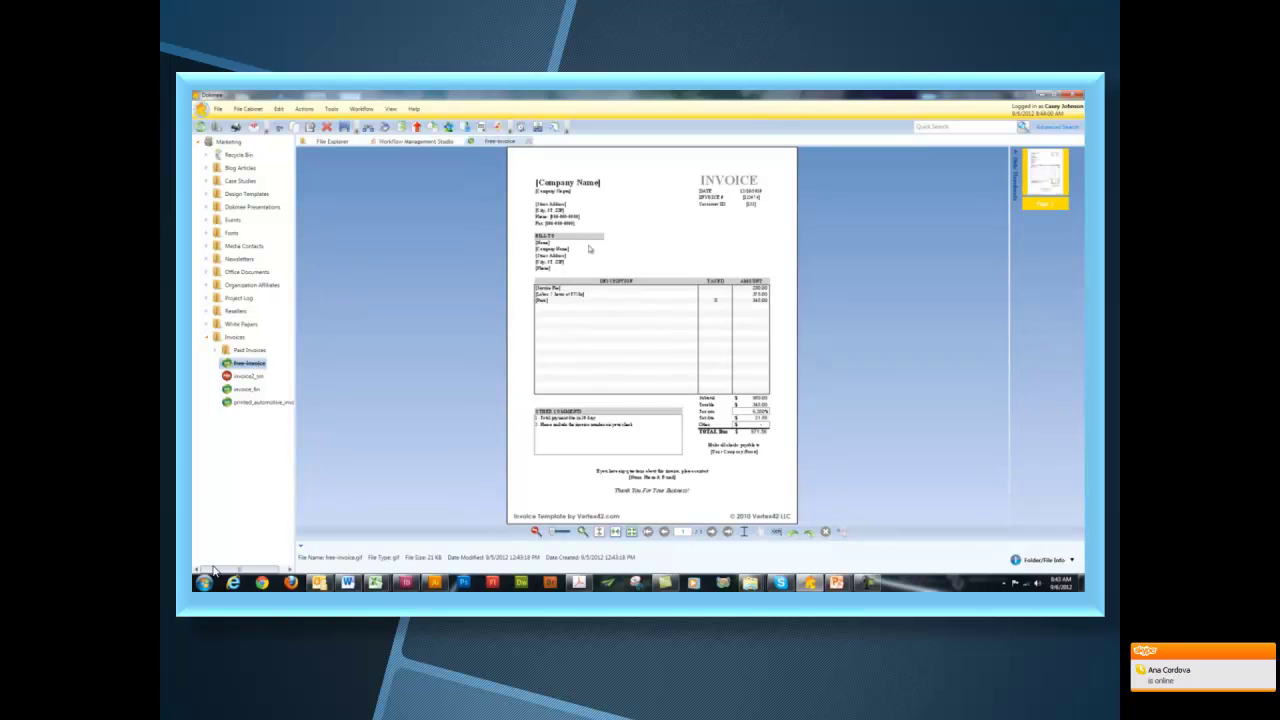
- Open the Workflow Inbox and view the invoices waiting in the Invoice Processing step
click(372, 111)
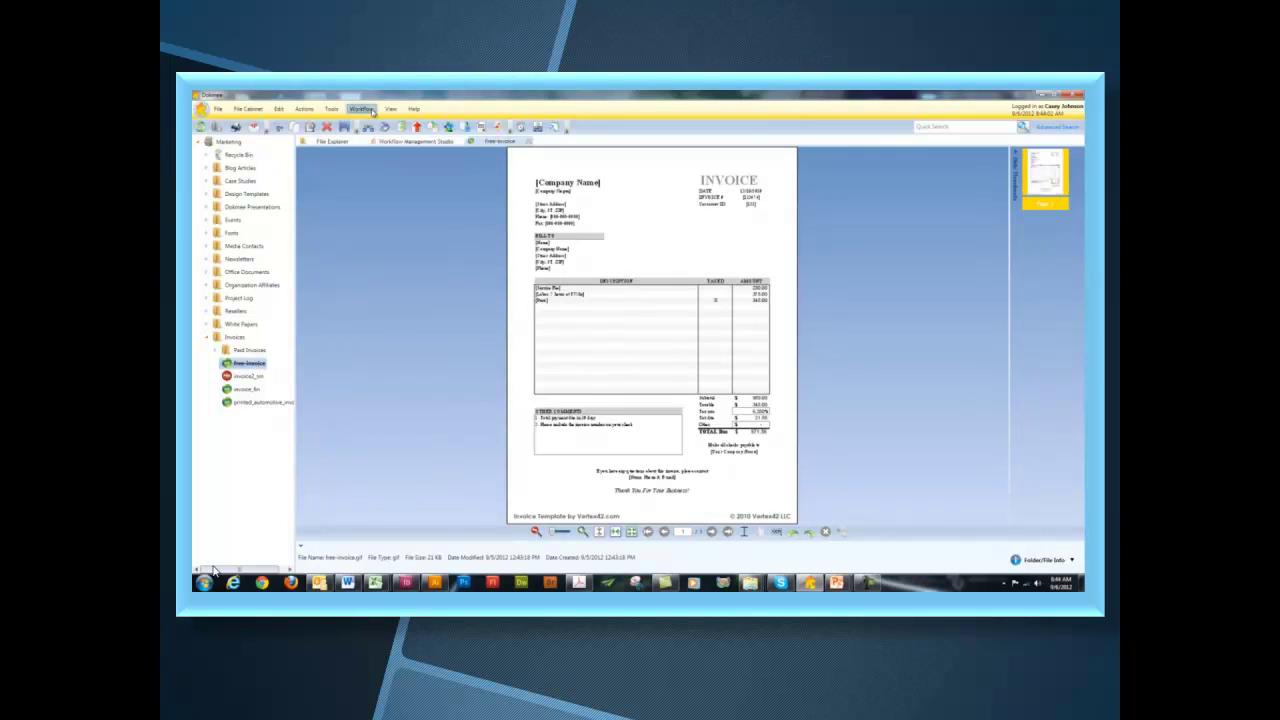
click(370, 119)
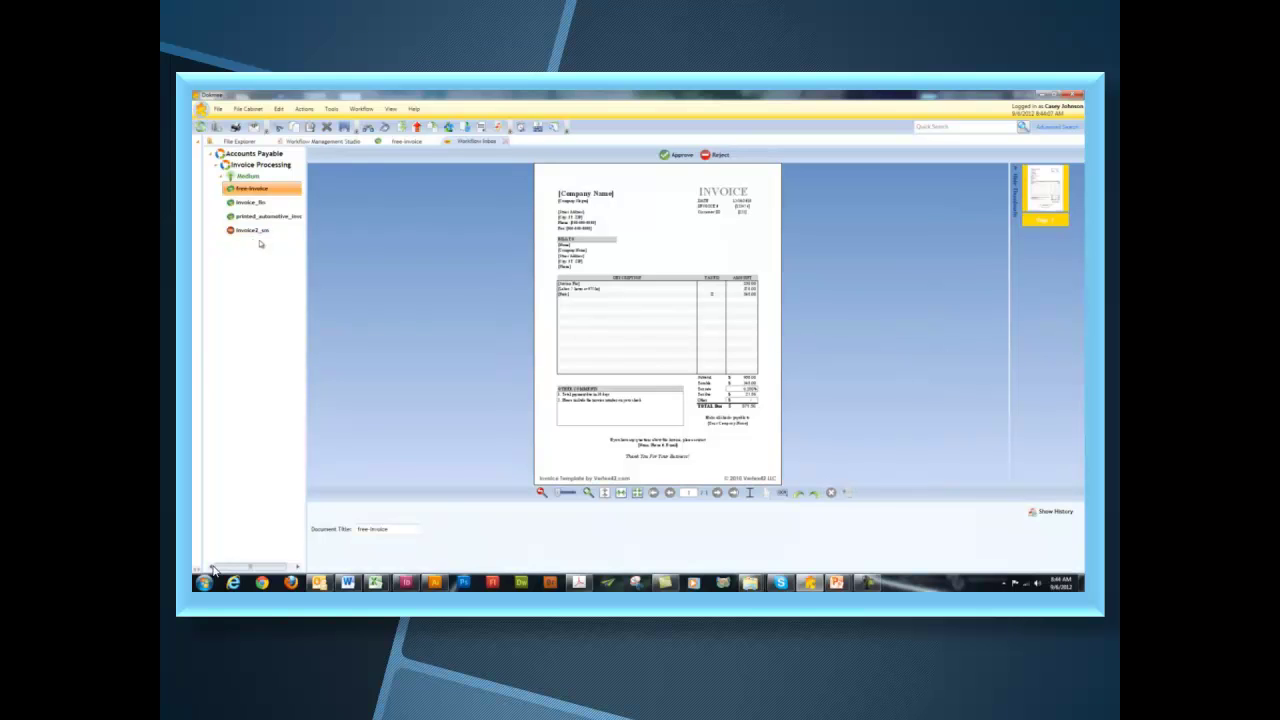
click(250, 202)
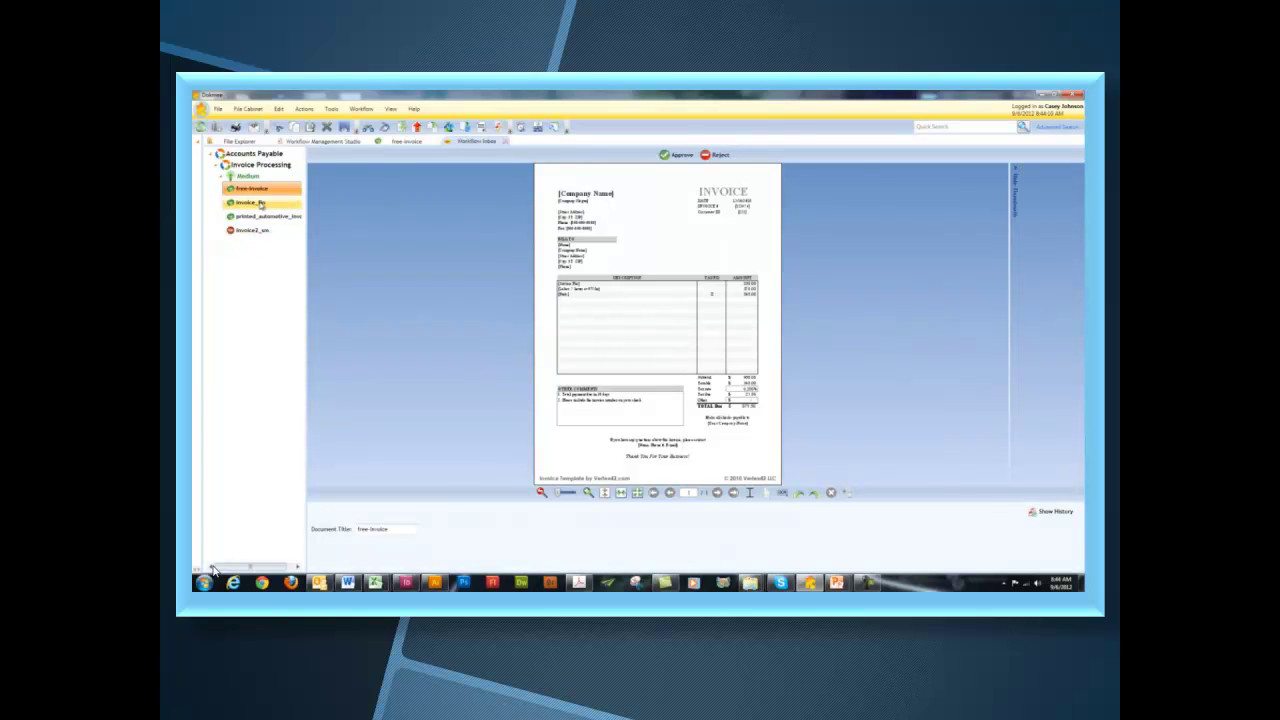
click(255, 218)
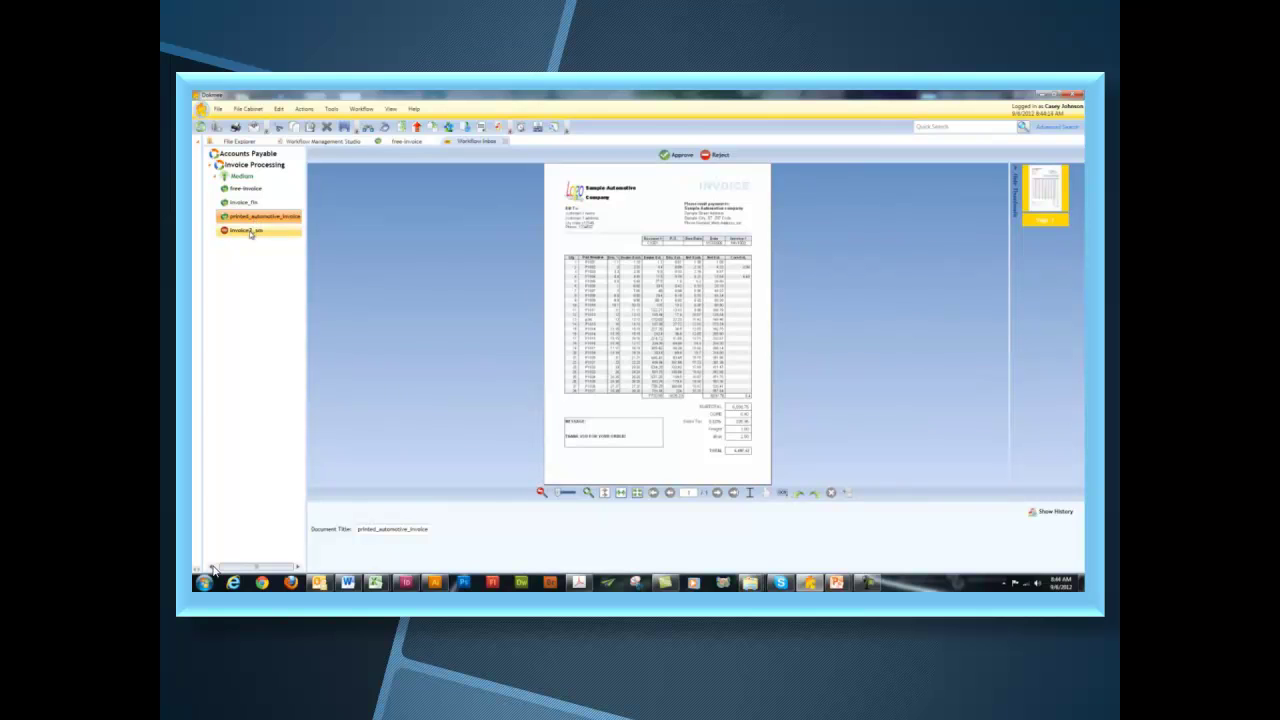
click(251, 231)
click(252, 203)
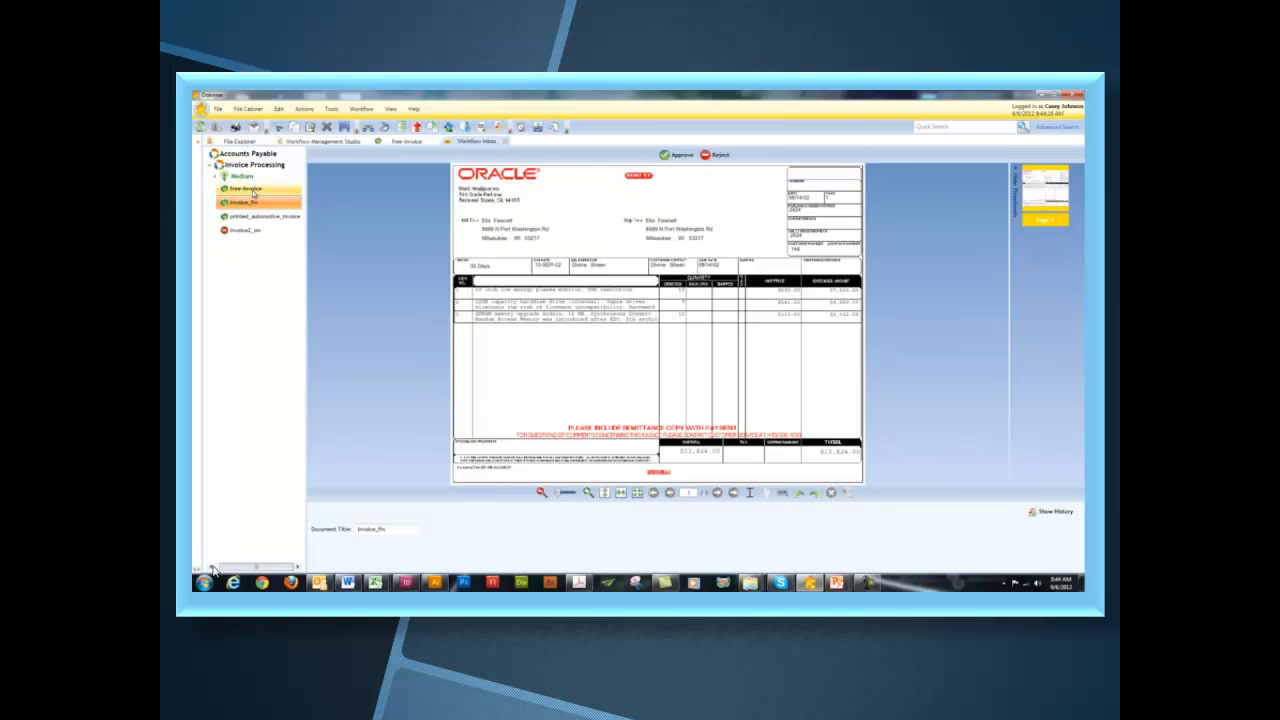
click(255, 217)
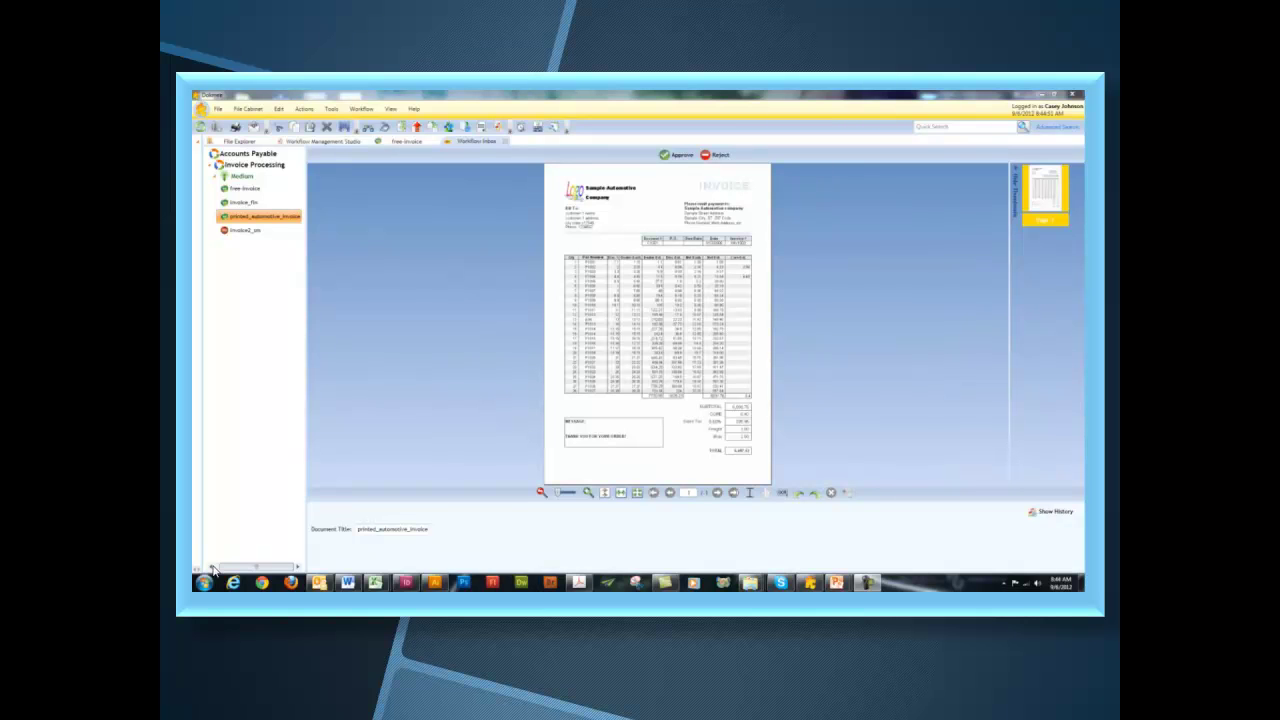
- Switch to Outlook, read the newest Dokmee workflow notification email in its own window, and return to the Dokmee Workflow Inbox
click(318, 582)
click(353, 202)
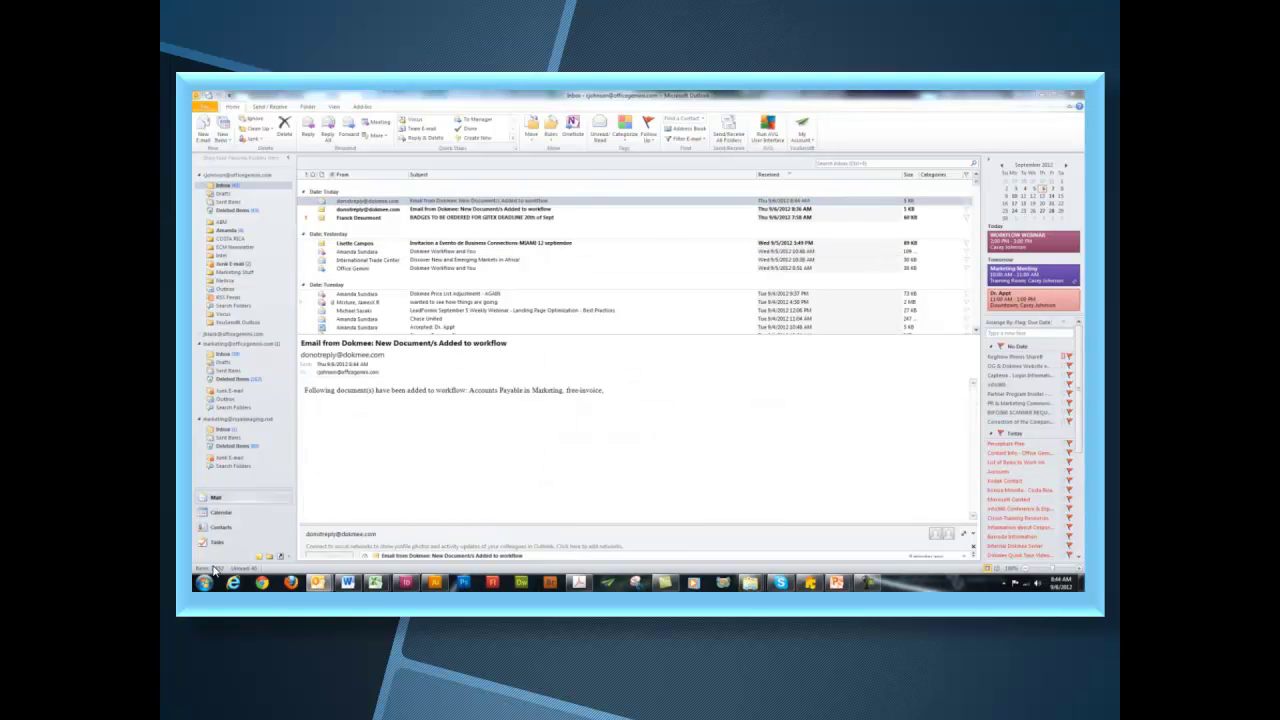
key(Return)
drag(860, 138, 440, 138)
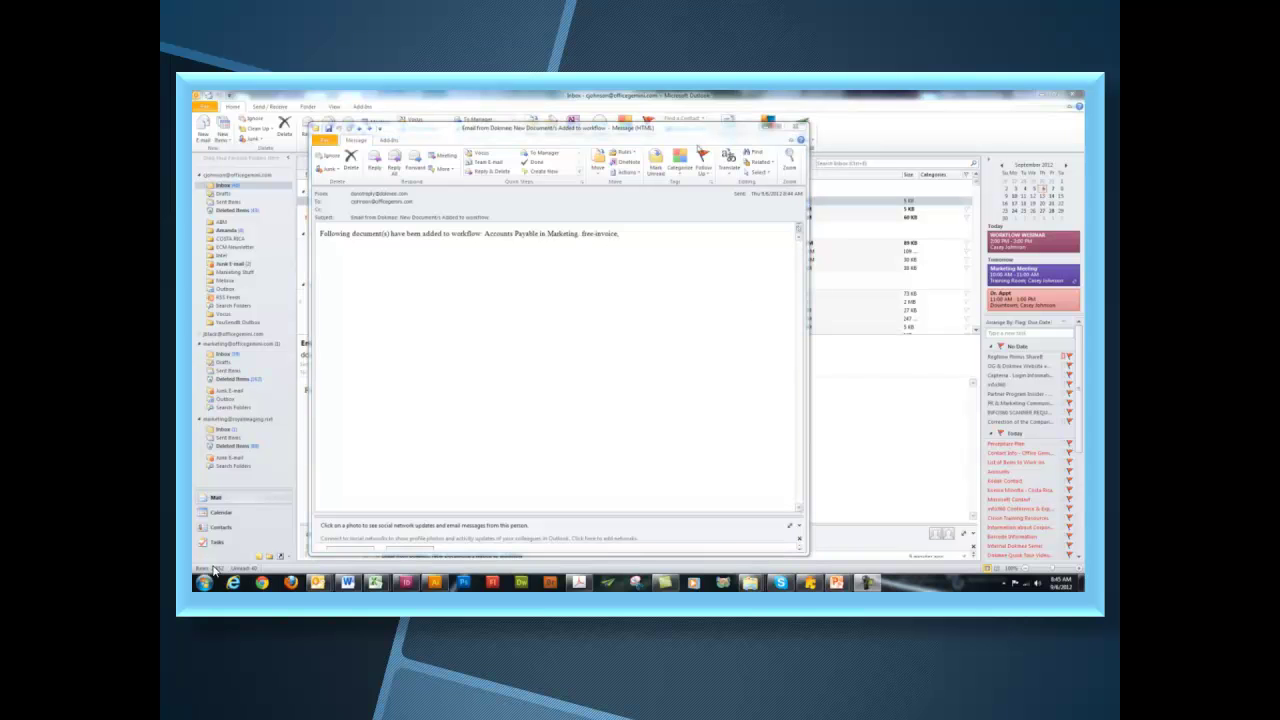
click(797, 128)
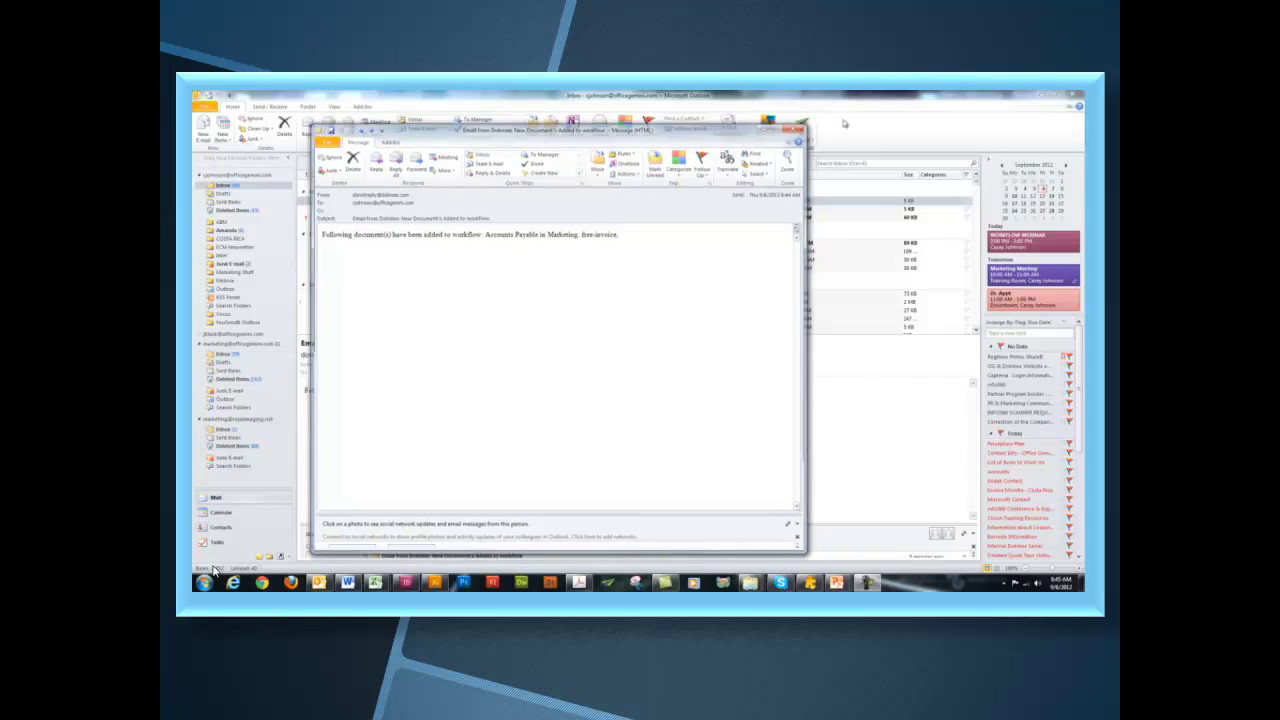
click(1041, 96)
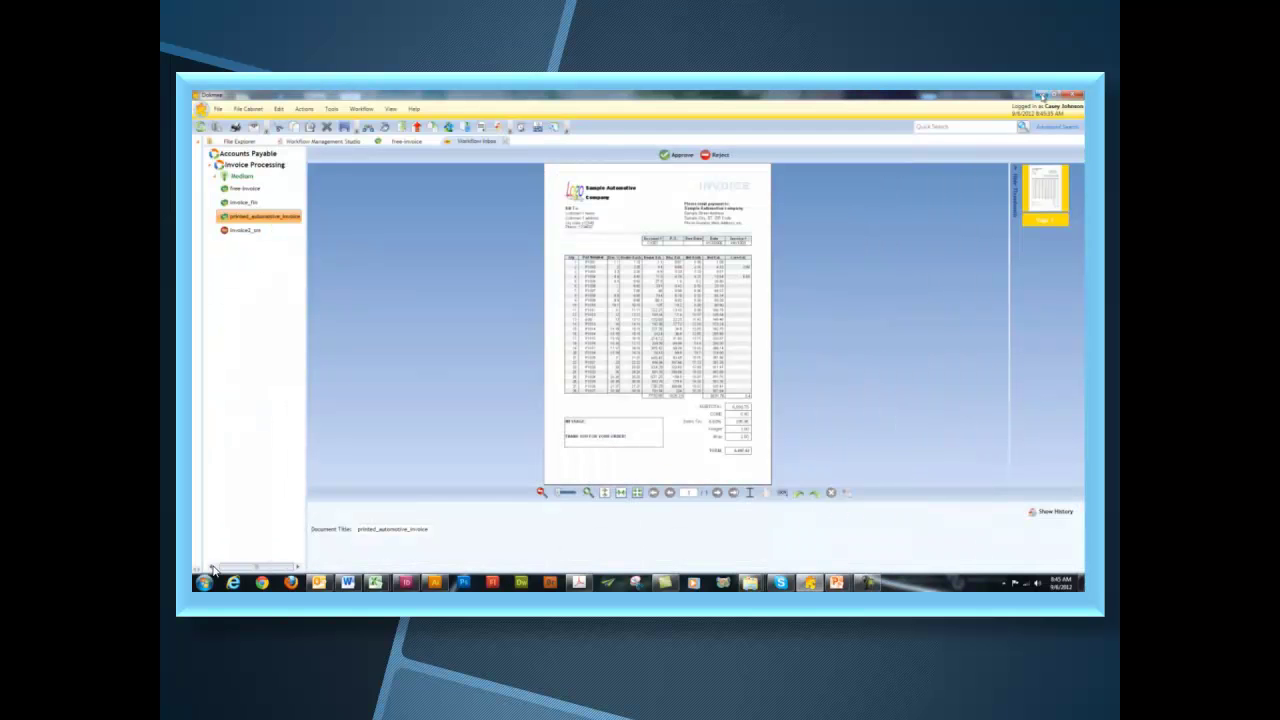
- Approve free-invoice and then the remaining invoices in the Invoice Processing step one by one, and close the emptied Workflow Inbox
click(230, 188)
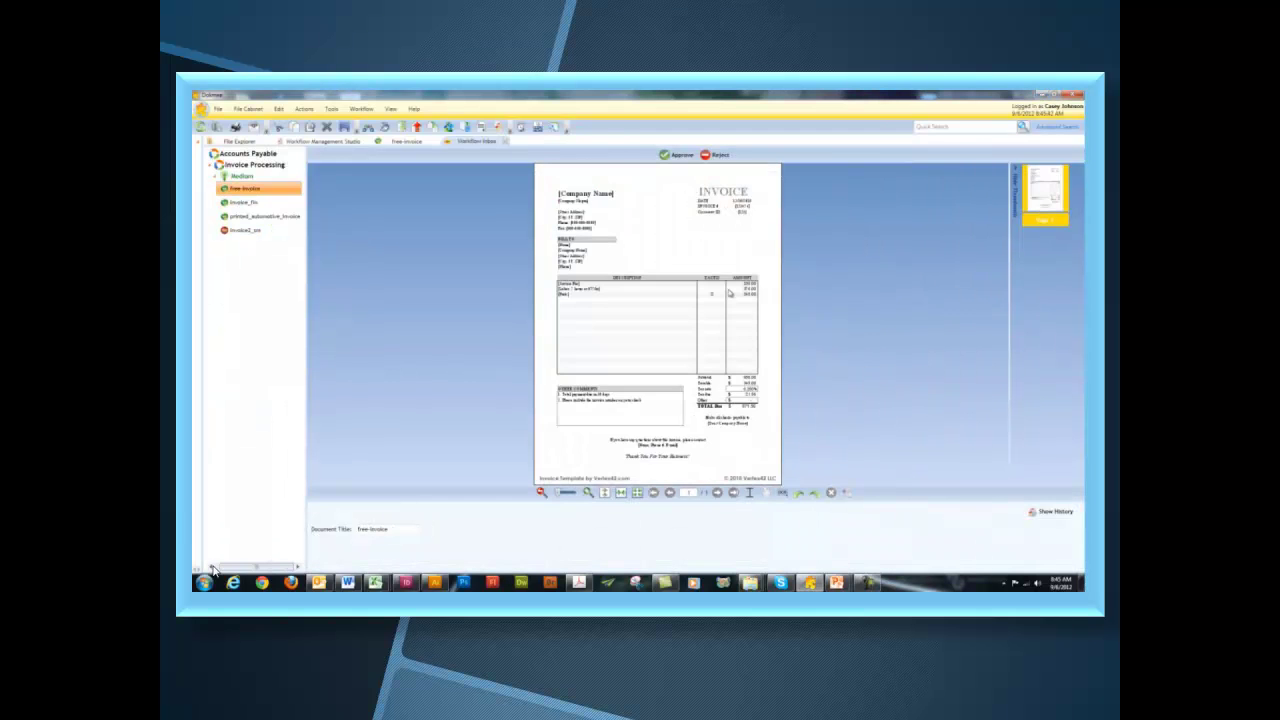
click(678, 158)
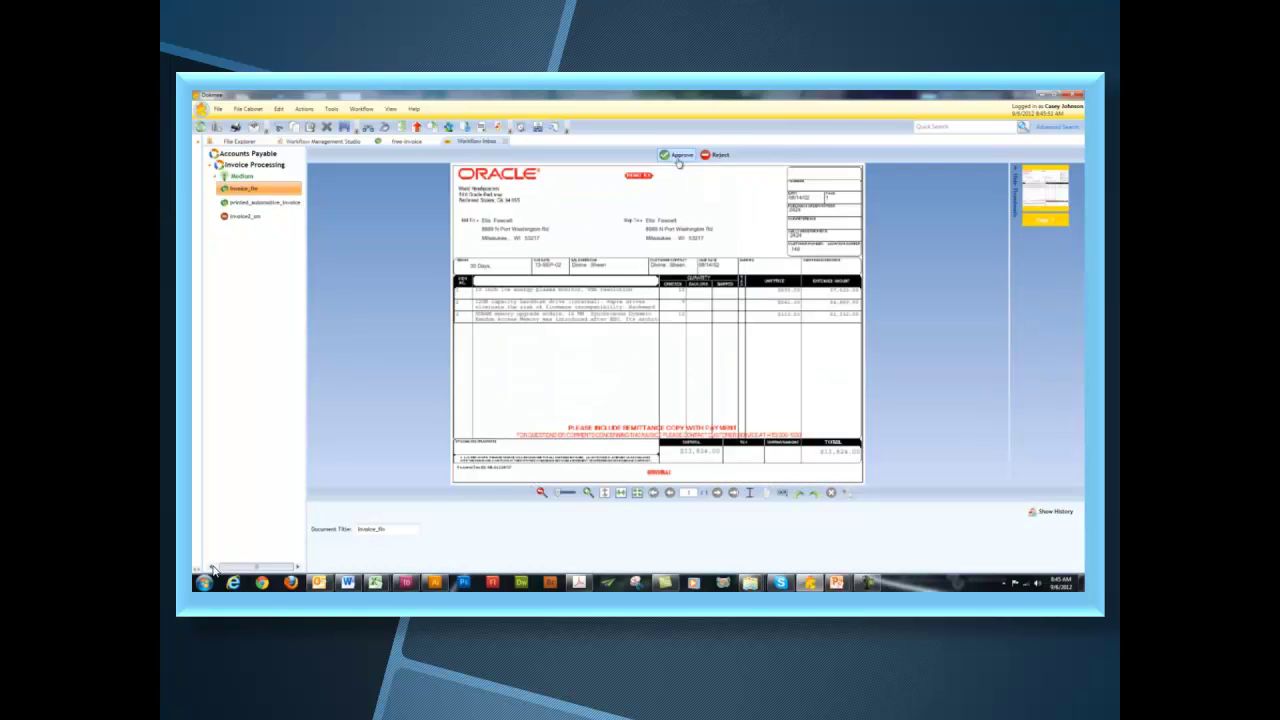
click(678, 156)
click(678, 156)
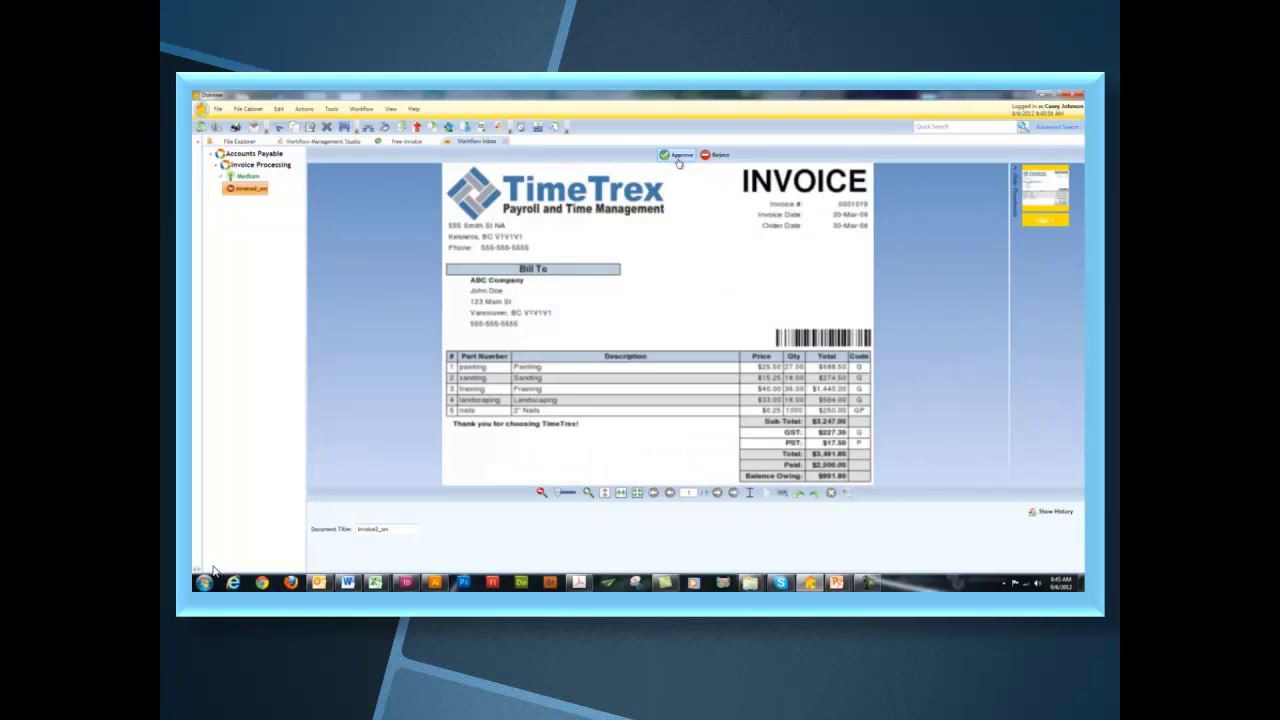
click(678, 158)
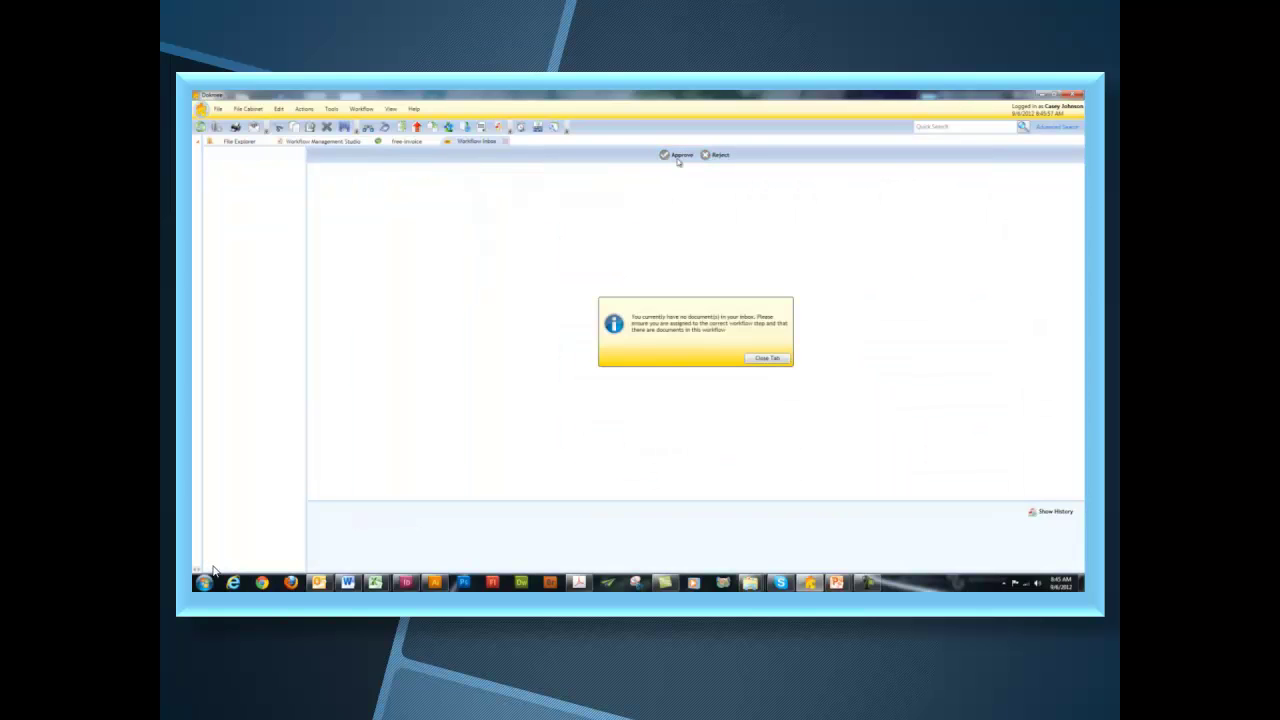
click(767, 358)
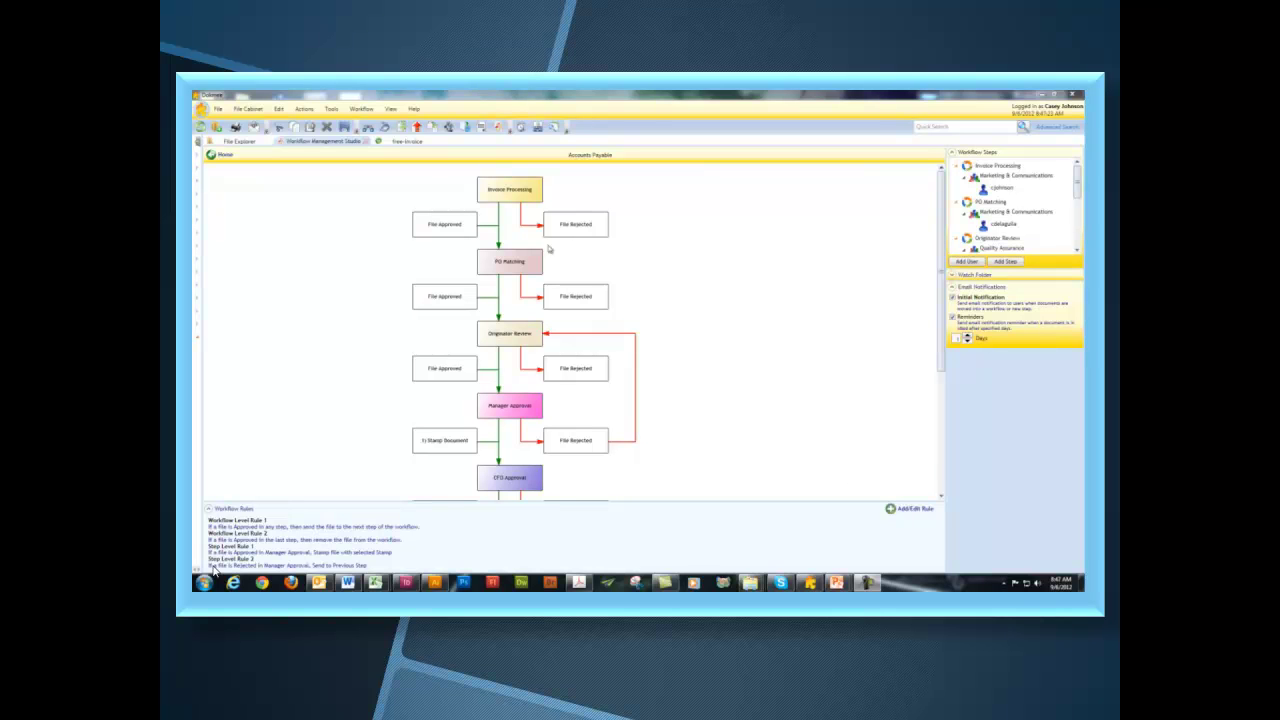
- Open the Workflow Inbox, reject bad invoice with the reason "Totals are not correct", and show the document's history
click(362, 109)
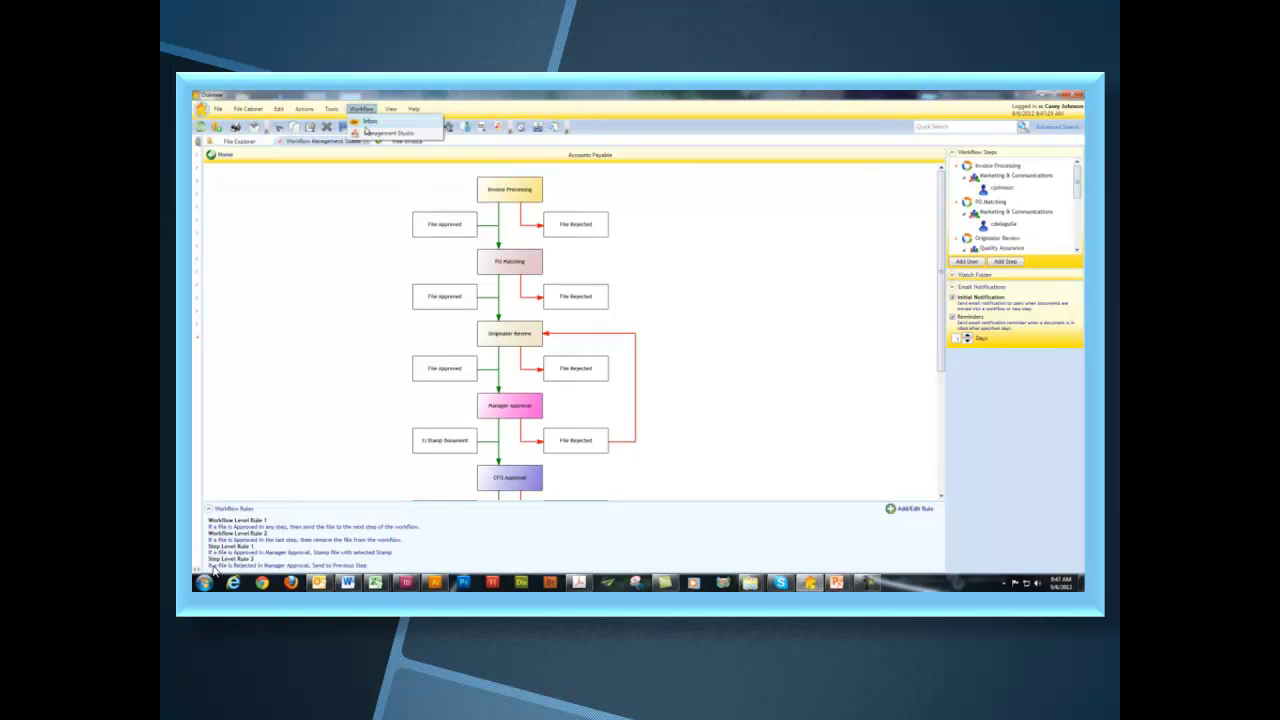
click(369, 121)
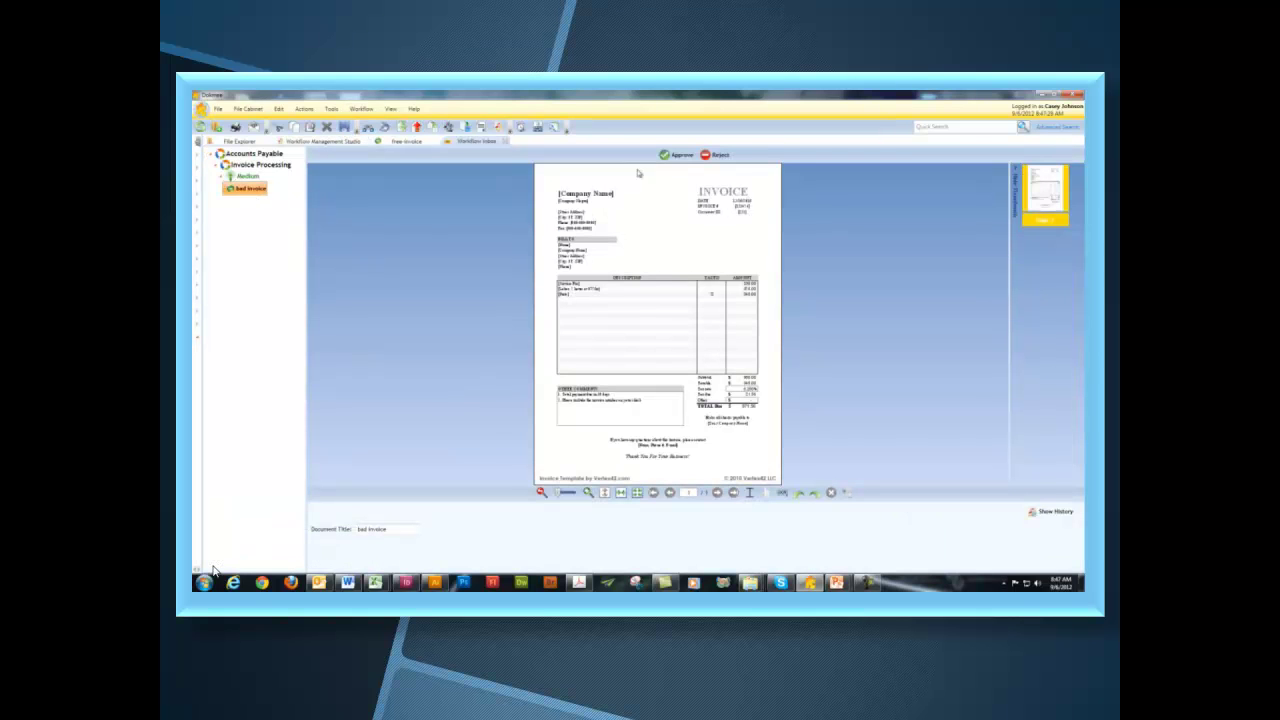
click(708, 156)
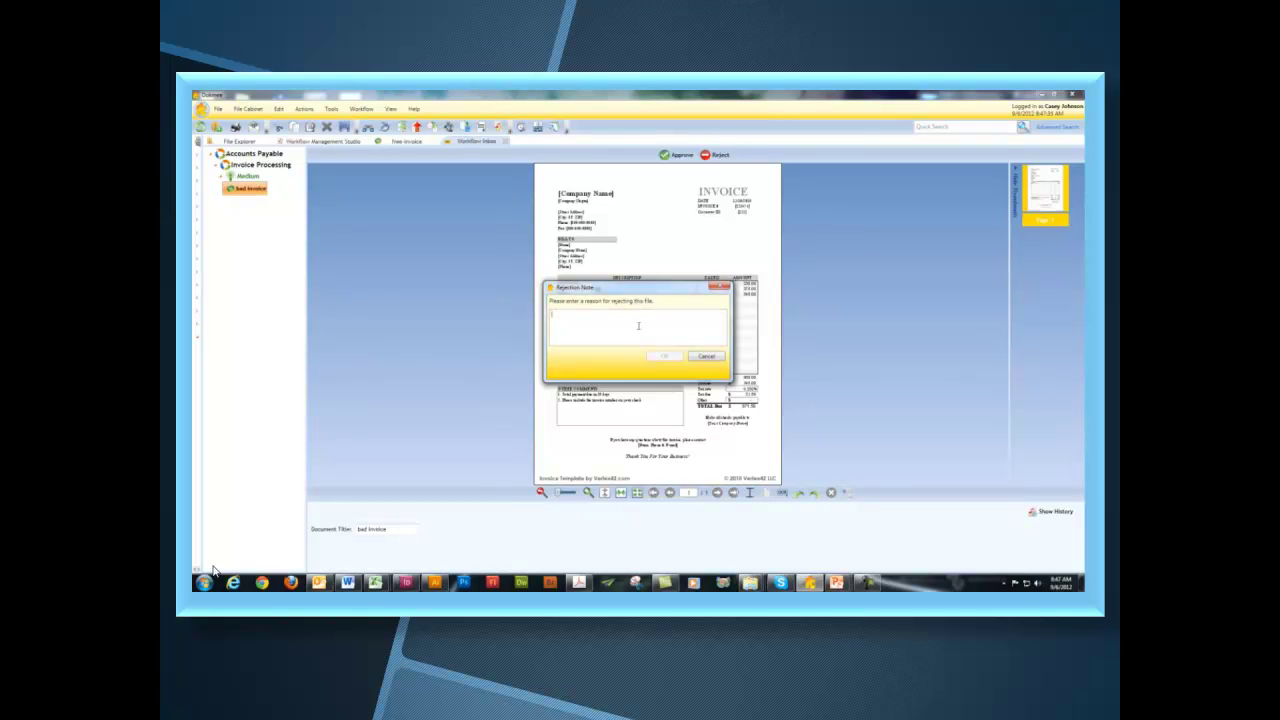
text(Totals are not correct)
click(672, 357)
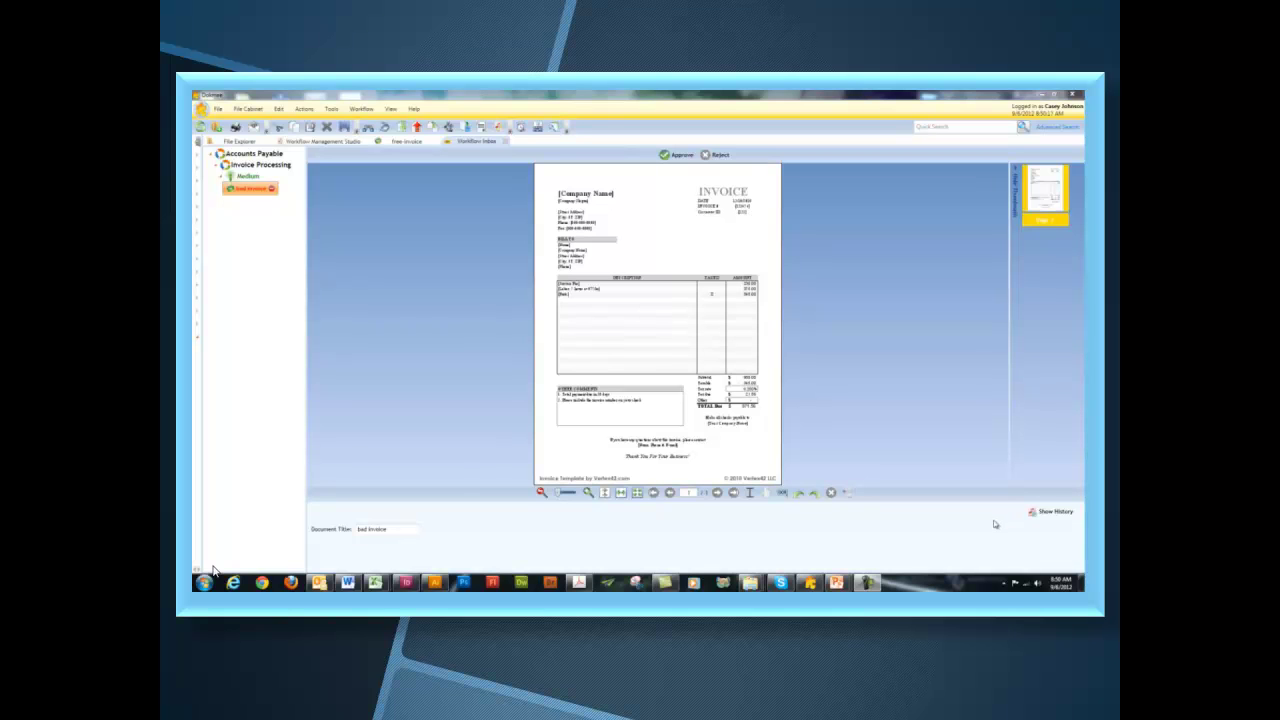
click(1050, 513)
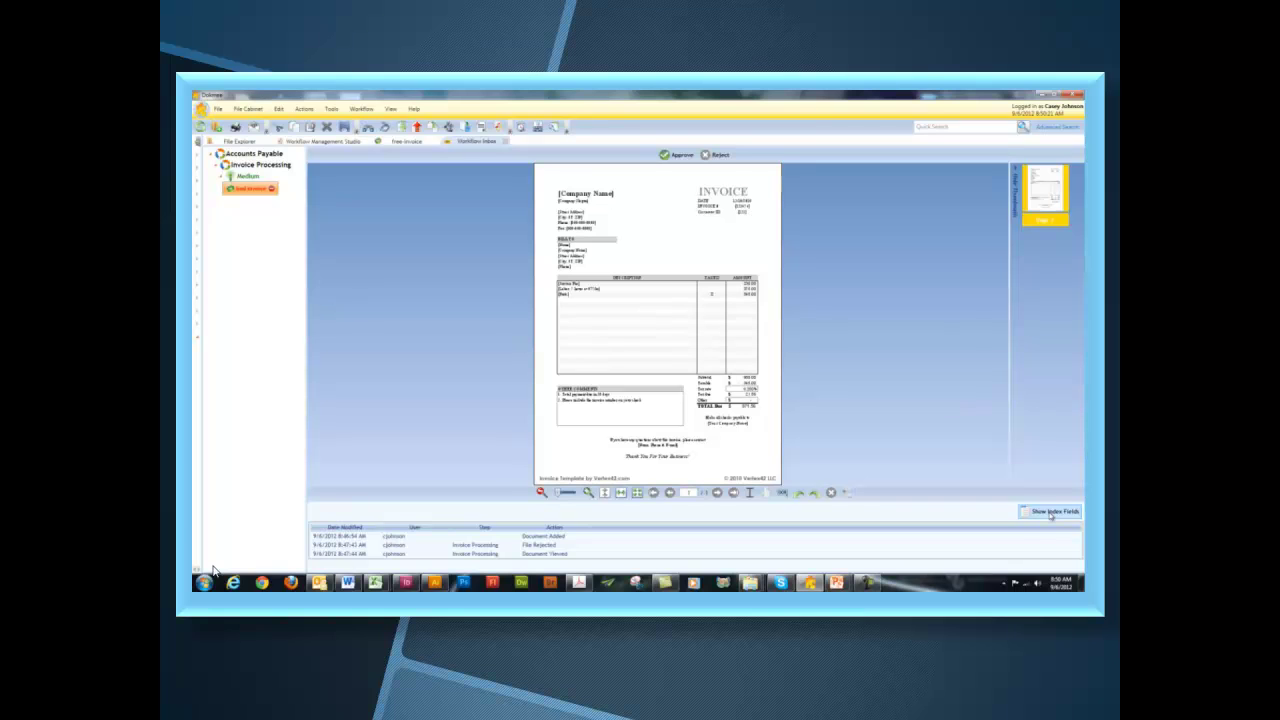